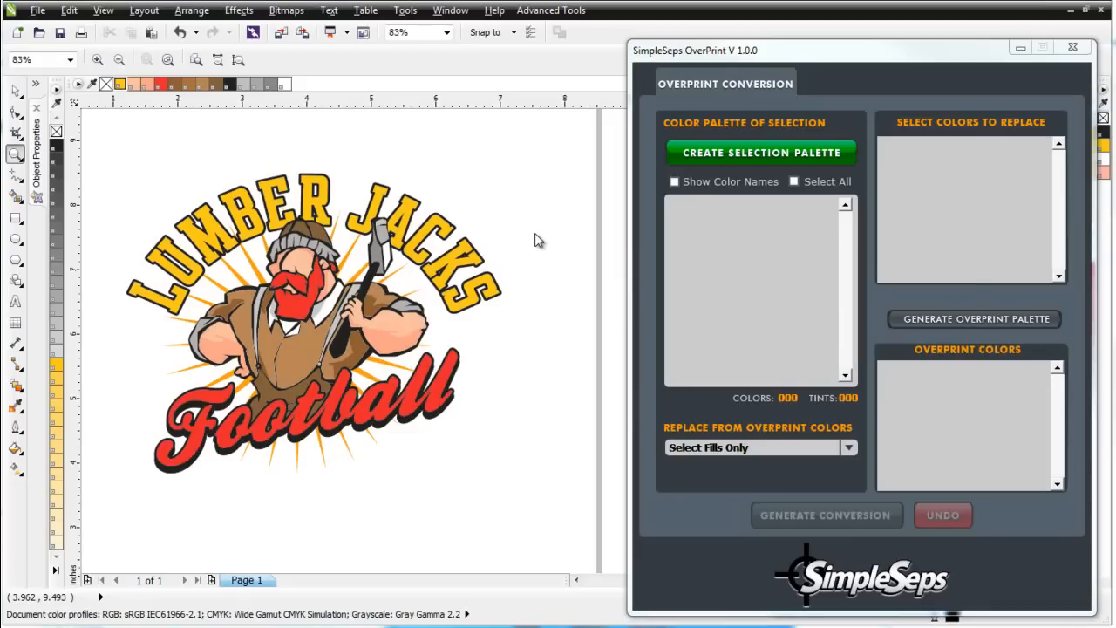
# Select the entire Lumber Jacks Football artwork and create a color palette from the selection.
pyautogui.click(14, 90)
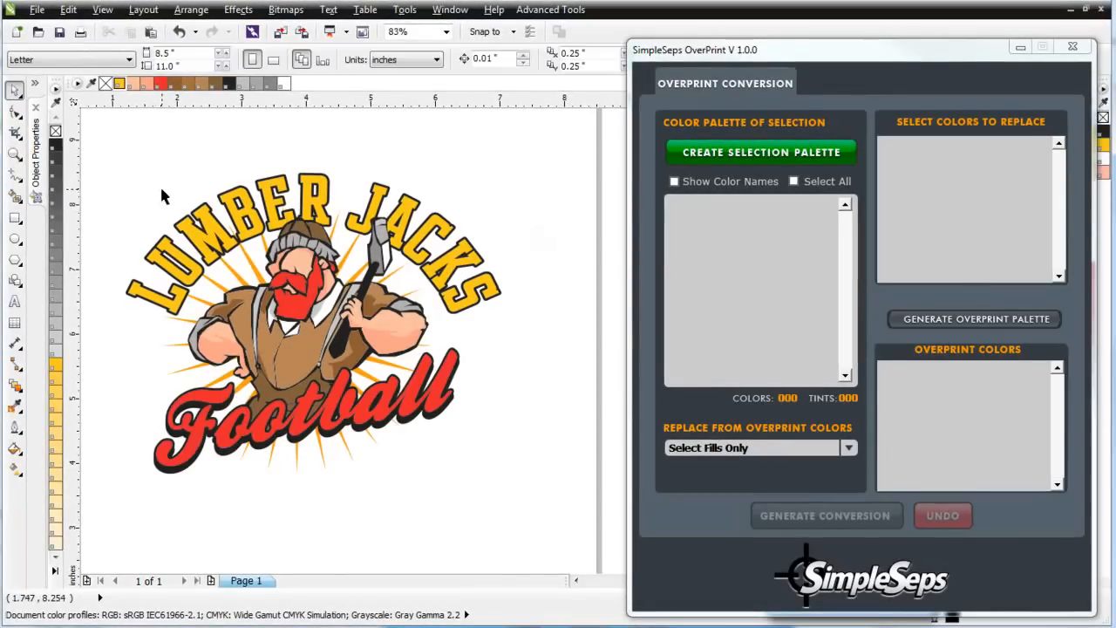
pyautogui.moveTo(117, 136); pyautogui.dragTo(593, 537)
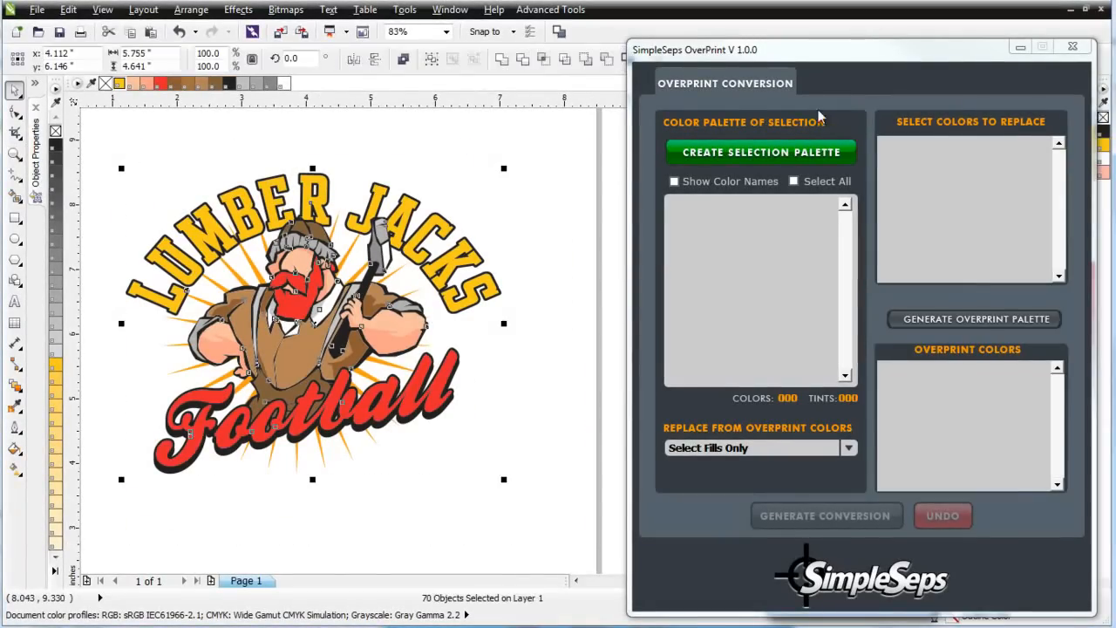
pyautogui.click(767, 155)
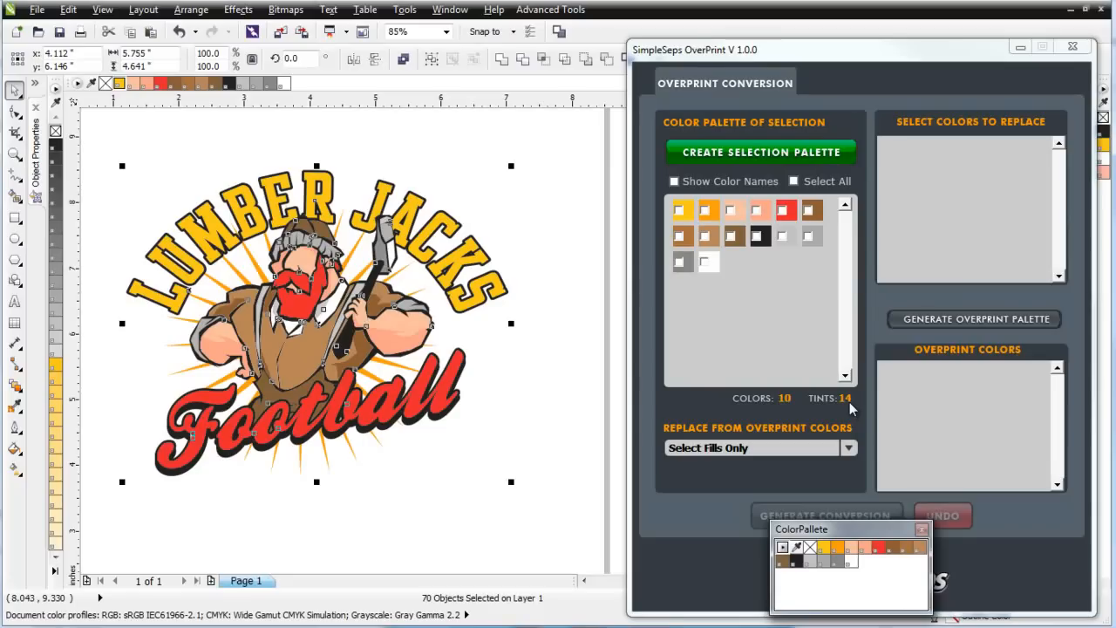
# Choose the yellow and the red from the selection palette and generate an overprint palette from them.
pyautogui.click(679, 211)
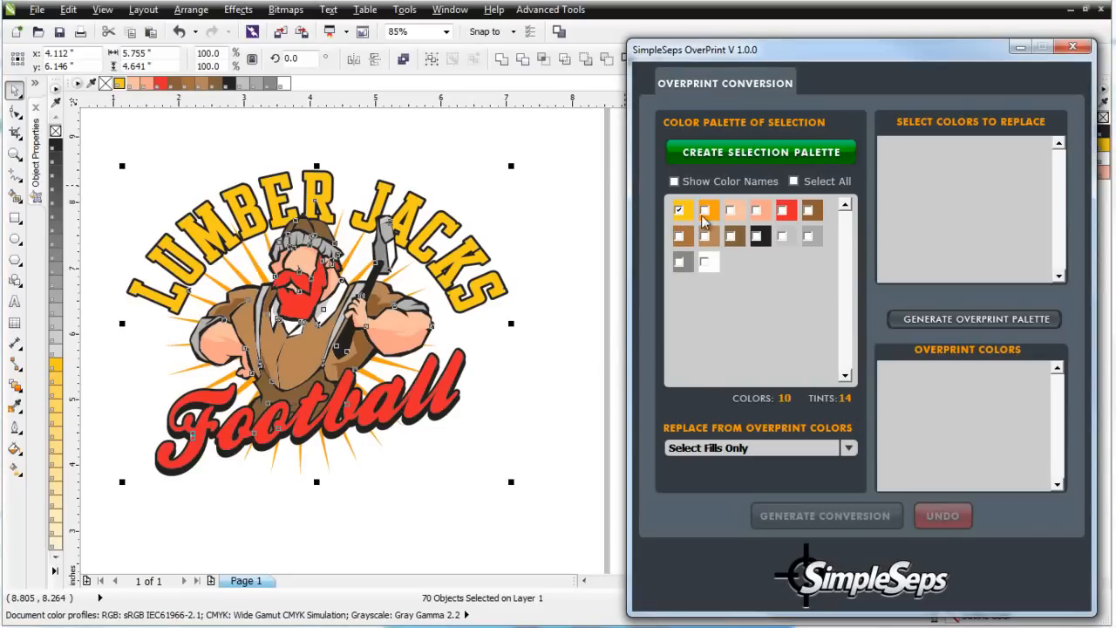
pyautogui.click(783, 211)
pyautogui.click(971, 321)
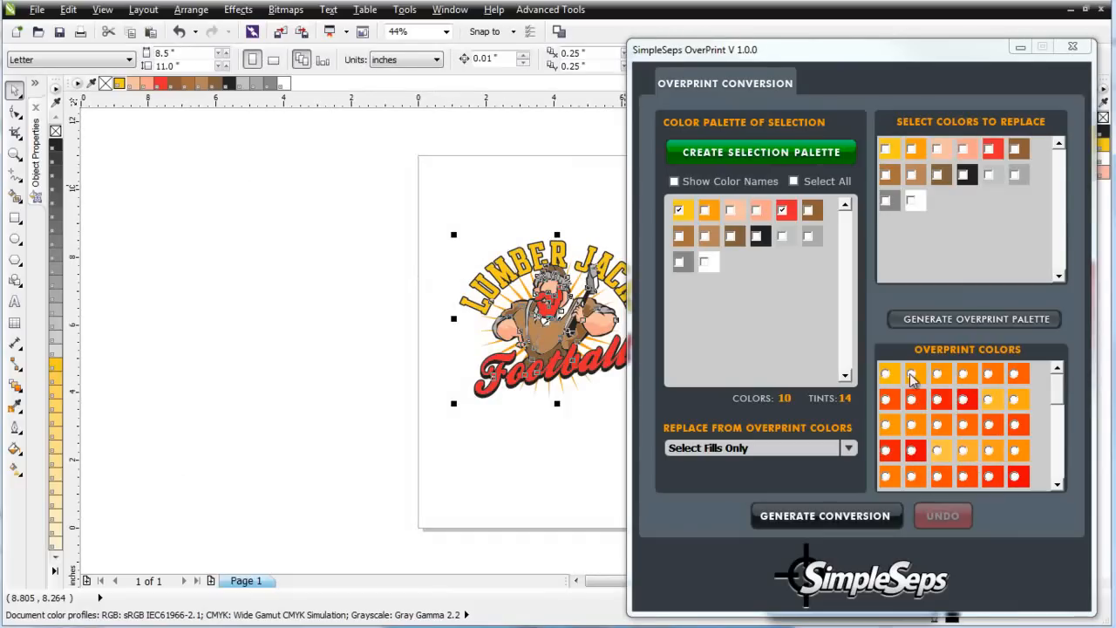
# Replace the lighter skin tone with a matching light peach overprint color and generate the conversion.
pyautogui.moveTo(1059, 403); pyautogui.dragTo(1066, 485)
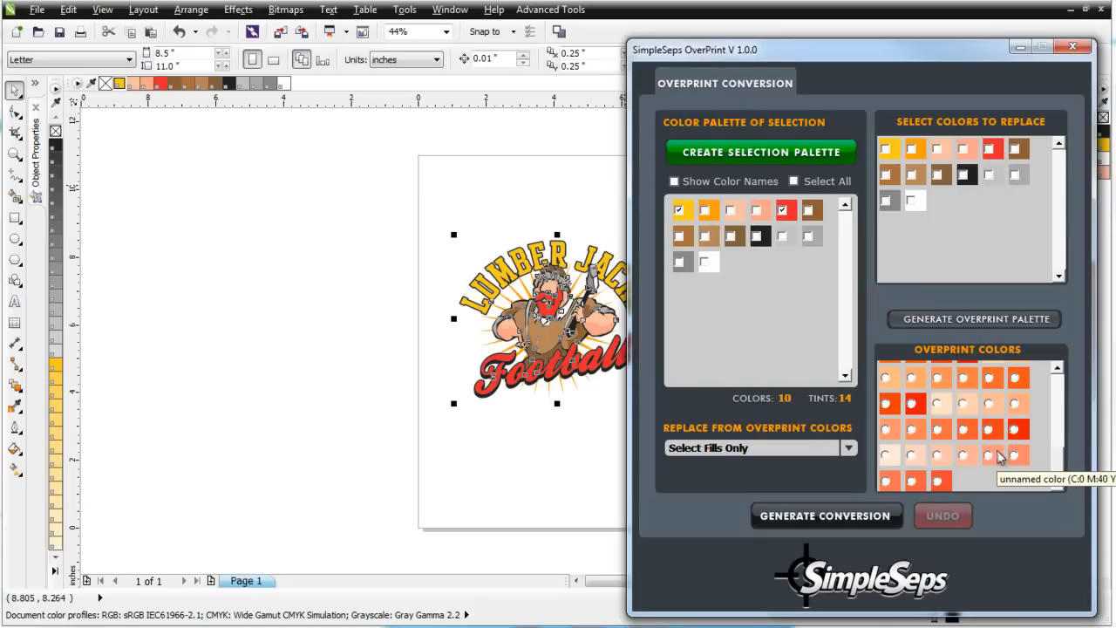
pyautogui.click(939, 149)
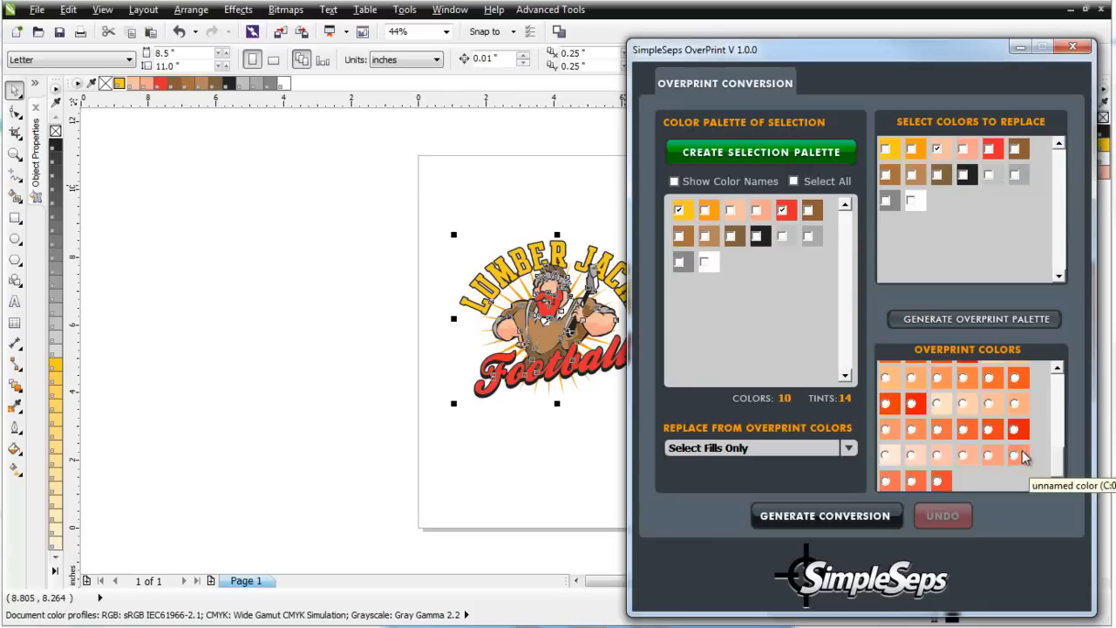
pyautogui.click(990, 399)
pyautogui.moveTo(1057, 395); pyautogui.dragTo(1055, 462)
pyautogui.click(990, 404)
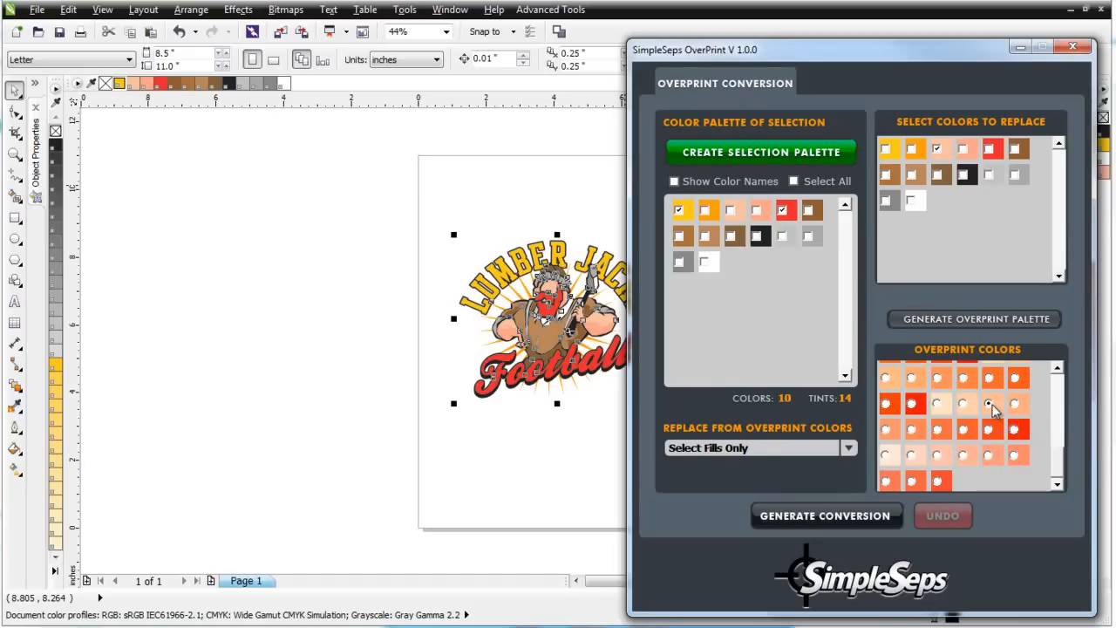
pyautogui.click(828, 517)
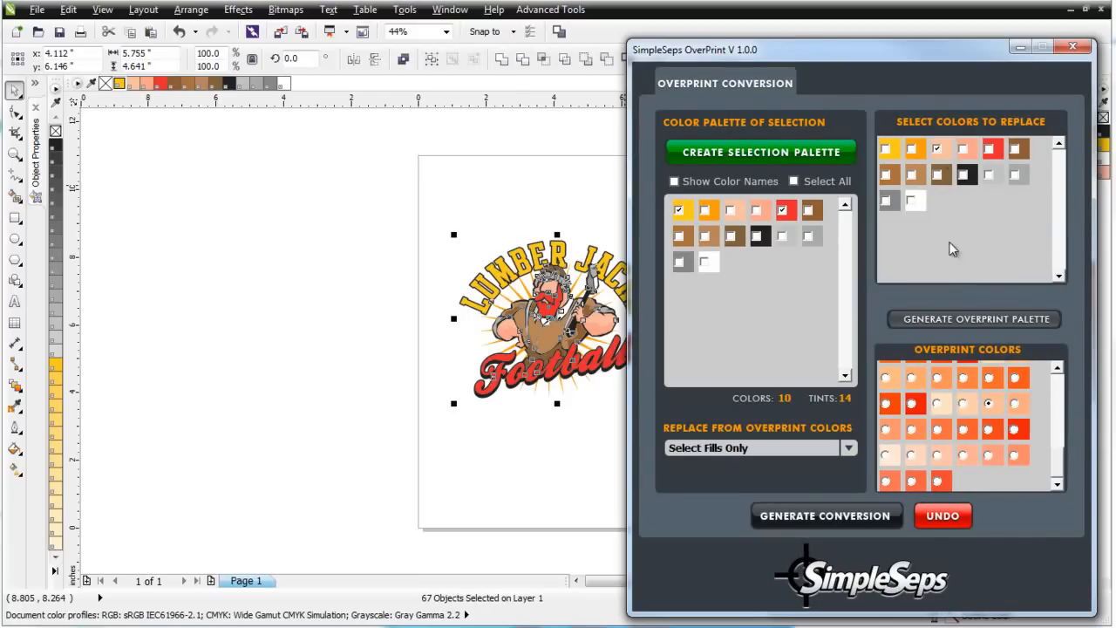
# Replace the darker skin tone with the overprint color C:0 M:35 Y:58 K:0 and generate the conversion.
pyautogui.click(965, 152)
pyautogui.click(912, 379)
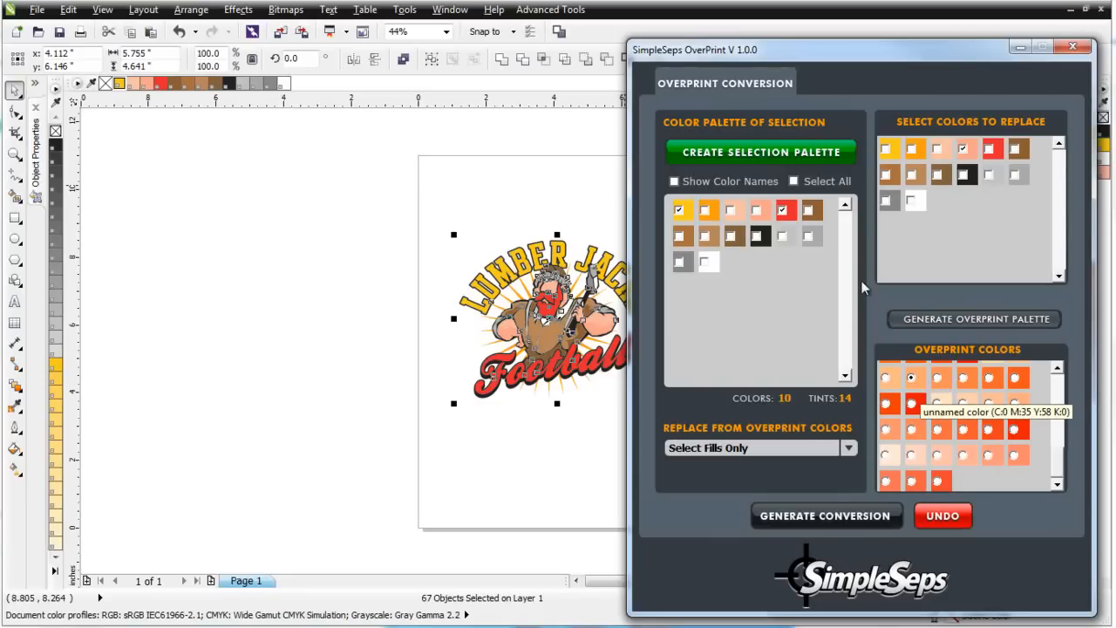
pyautogui.click(837, 520)
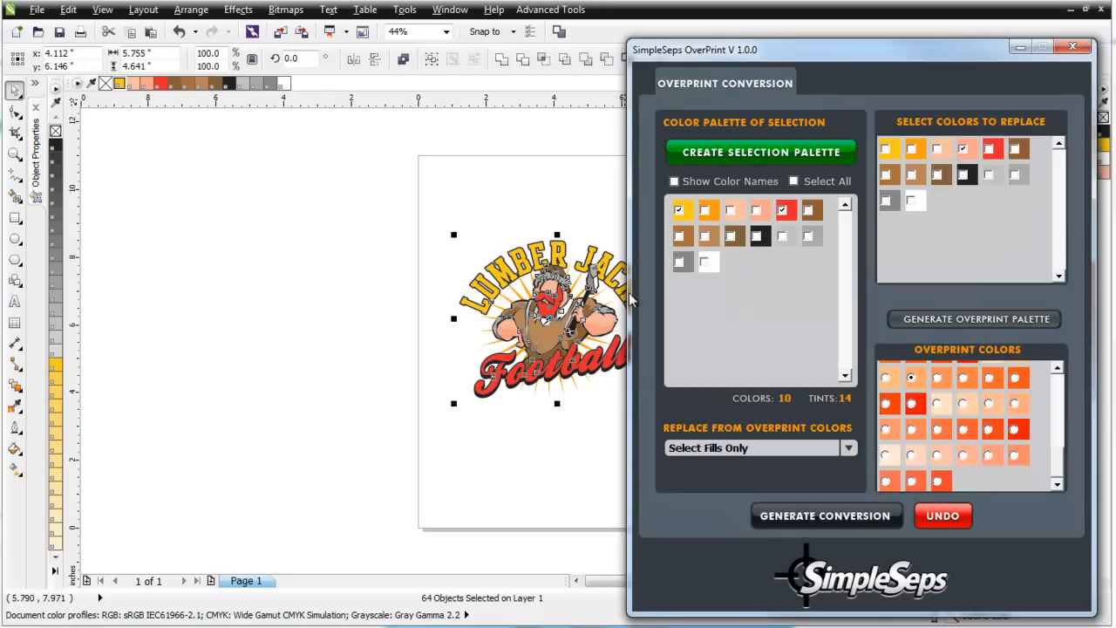
# Shift the overprint shape off the raised arm to examine the fill tints of both layers, and undo the move.
pyautogui.click(592, 330)
pyautogui.scroll(5, 590, 330)
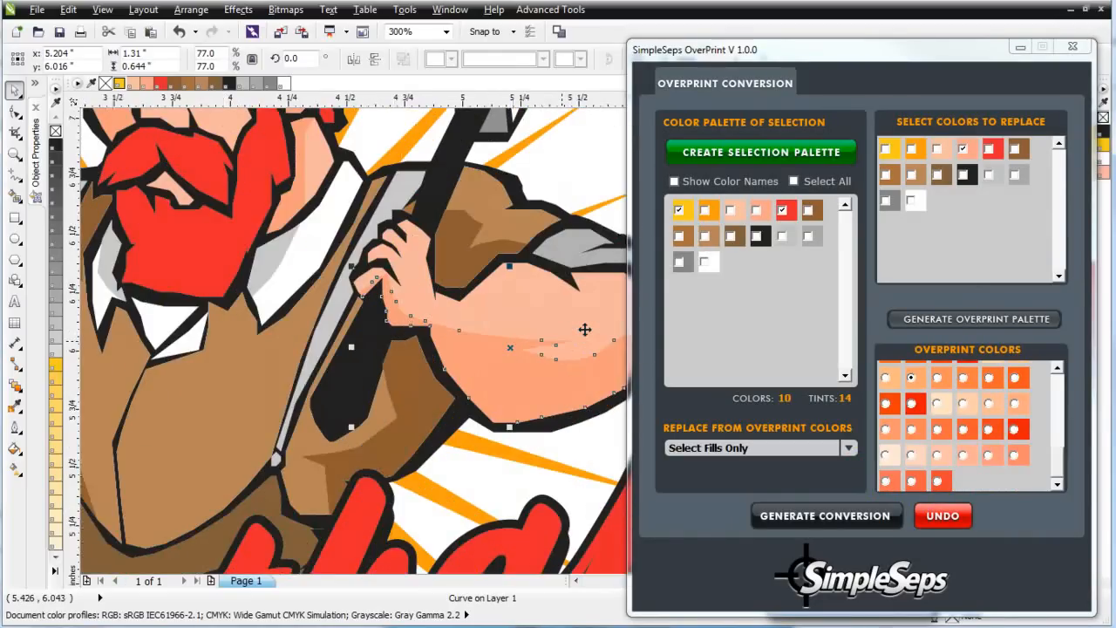
pyautogui.click(574, 163)
pyautogui.click(516, 301)
pyautogui.moveTo(525, 304); pyautogui.dragTo(571, 192)
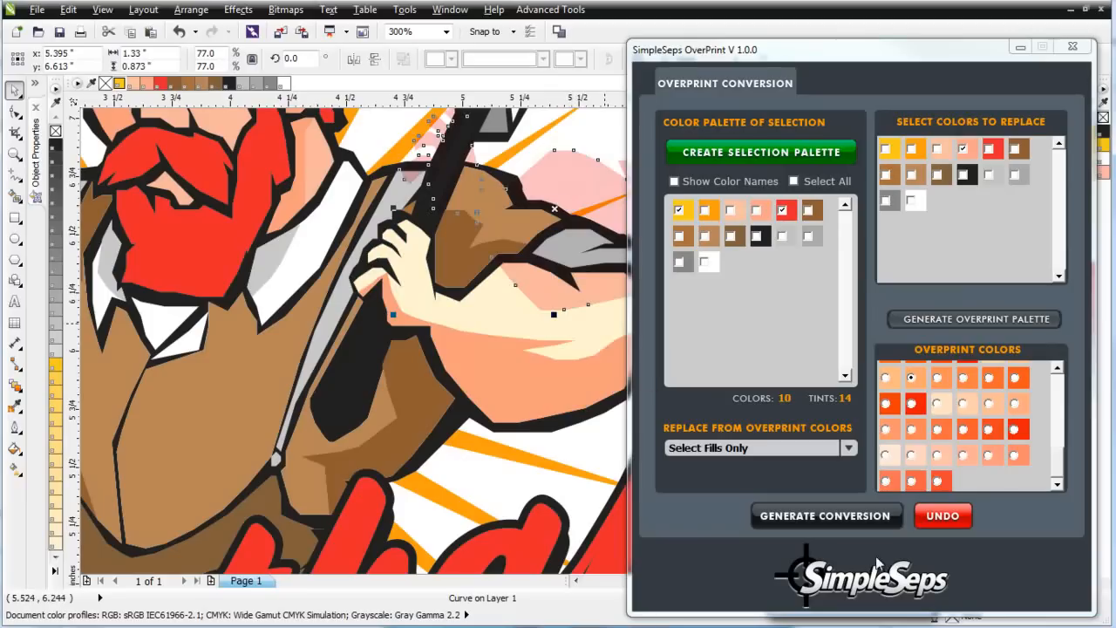
pyautogui.moveTo(945, 50); pyautogui.dragTo(967, 1)
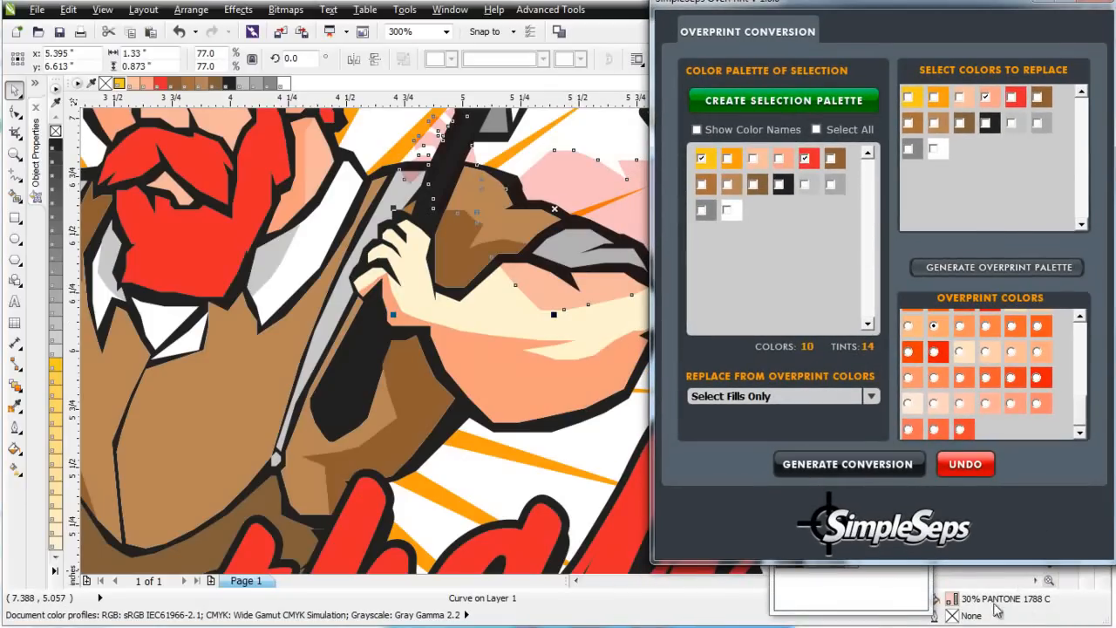
pyautogui.click(507, 322)
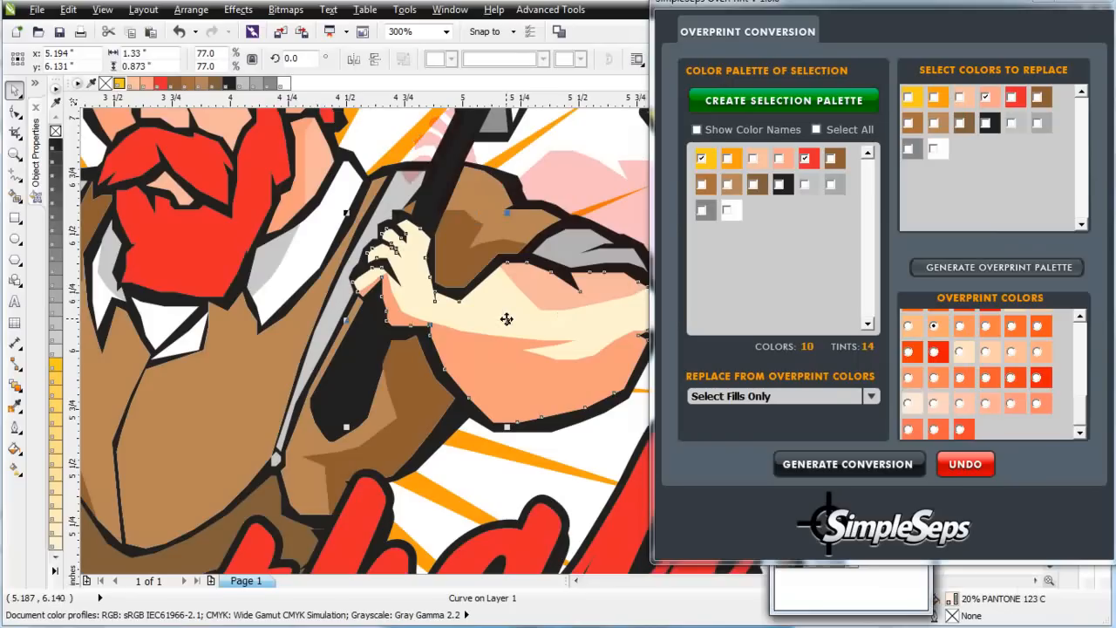
pyautogui.hotkey('ctrl', 'z')
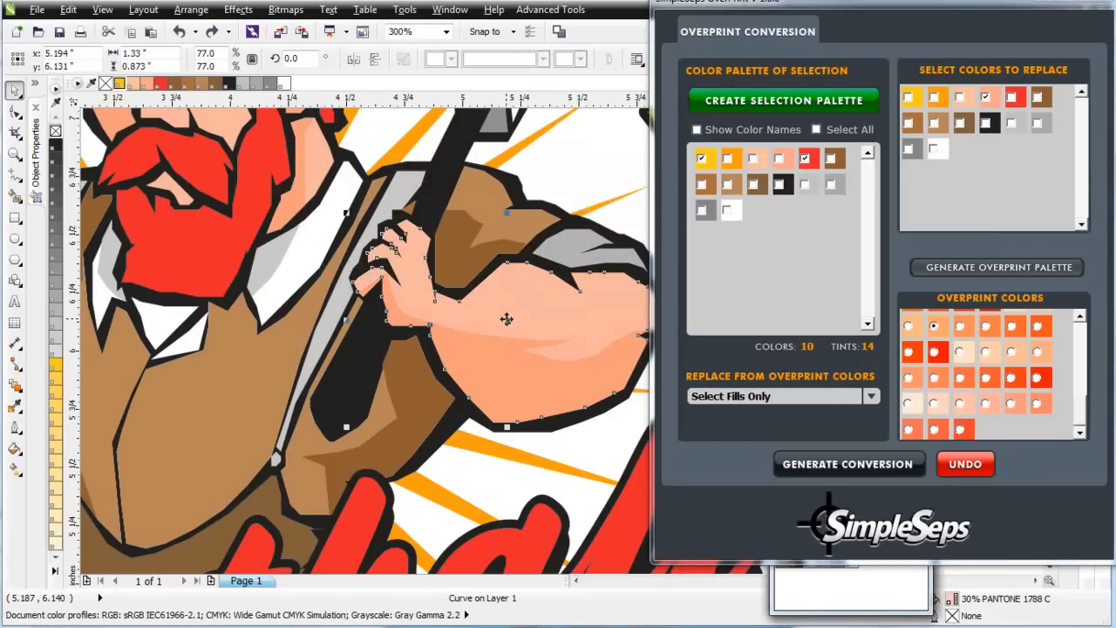
# Reselect the whole artwork, replace the orange with a matching orange overprint color instead of the skin tone, and generate the conversion.
pyautogui.scroll(-2, 558, 366)
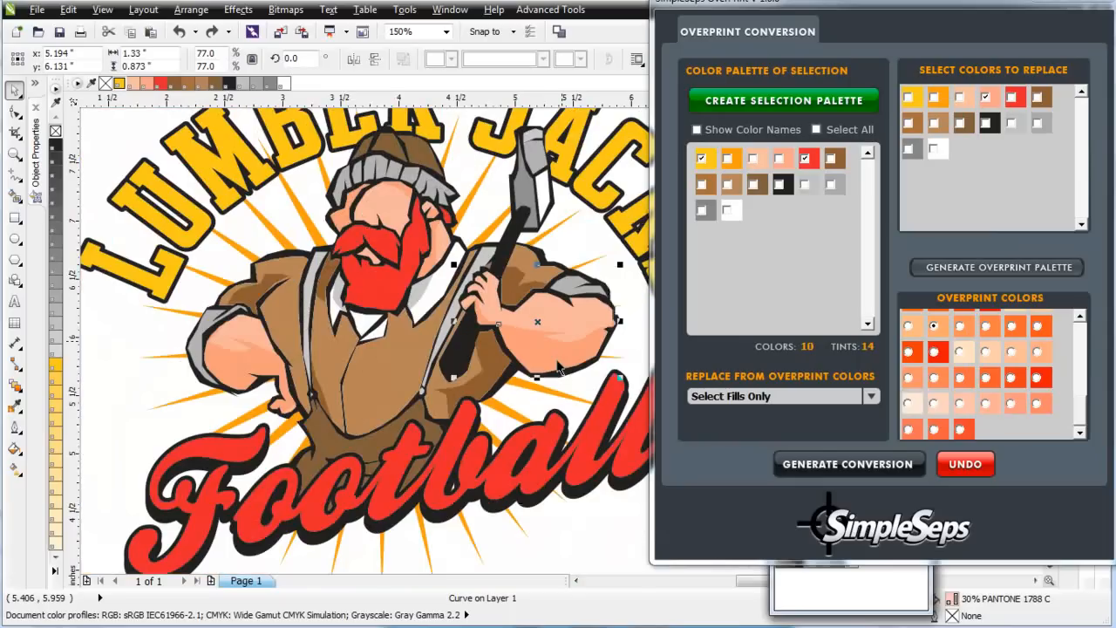
pyautogui.scroll(-1, 621, 274)
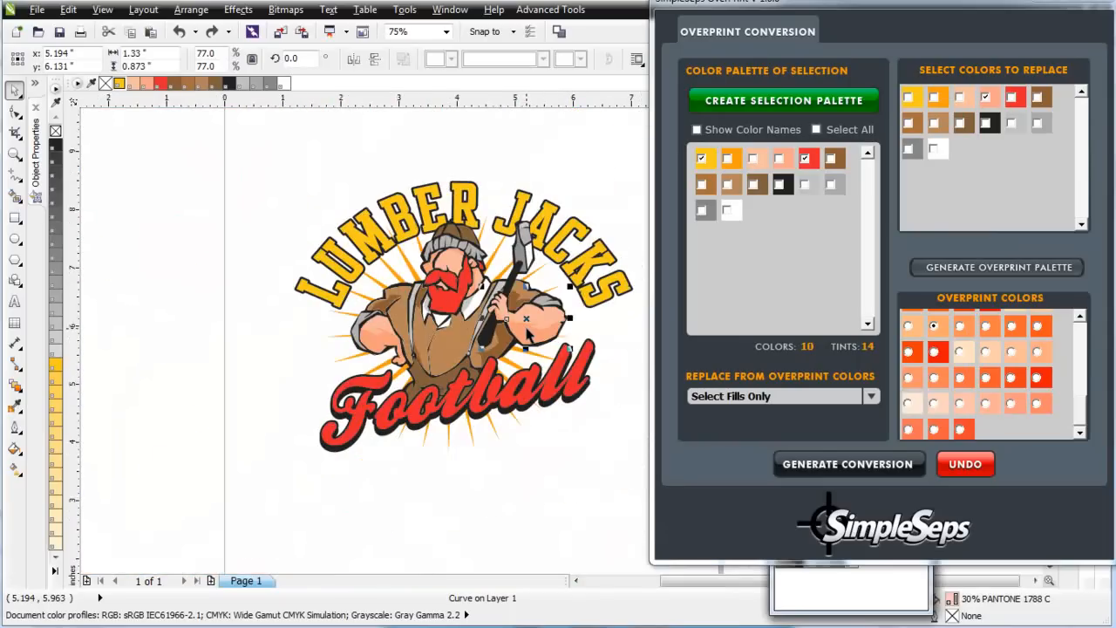
pyautogui.moveTo(272, 144); pyautogui.dragTo(635, 515)
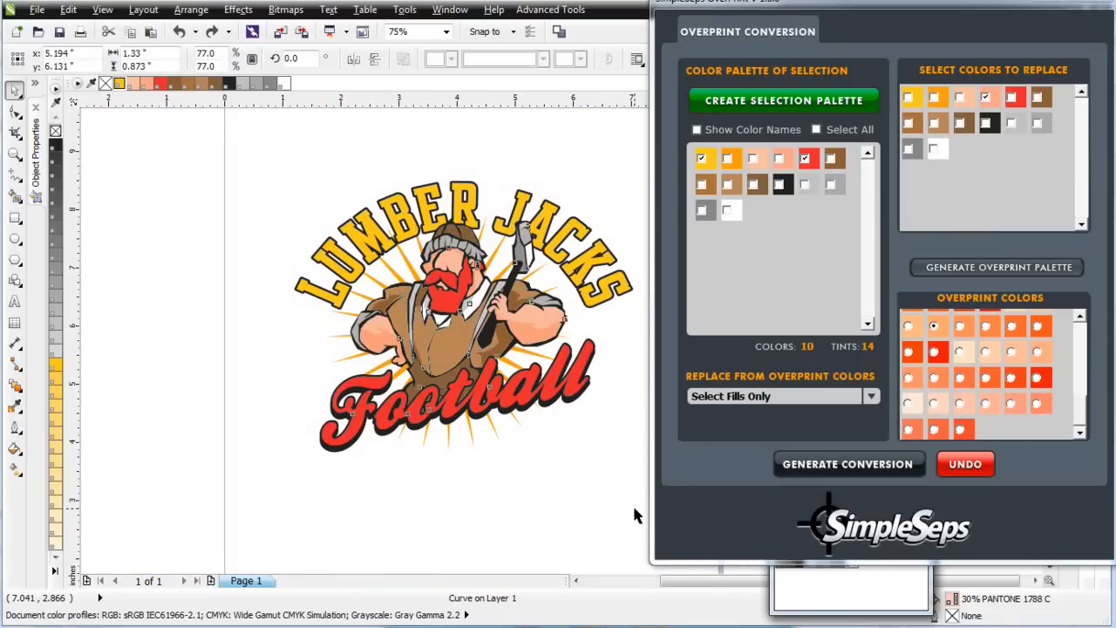
pyautogui.click(986, 97)
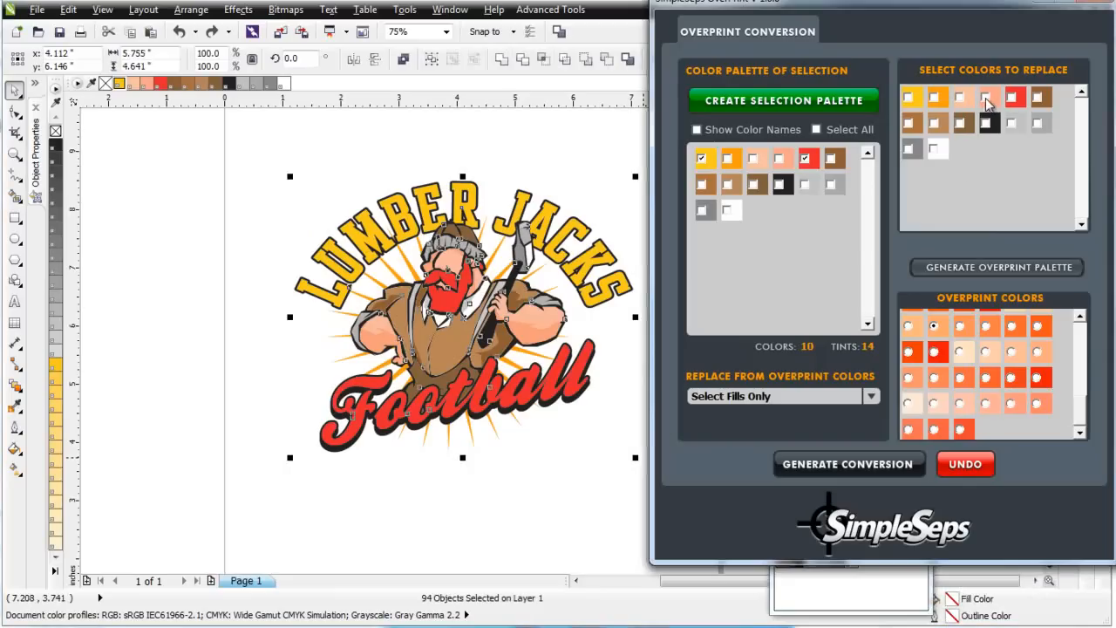
pyautogui.moveTo(1081, 413); pyautogui.dragTo(1079, 342)
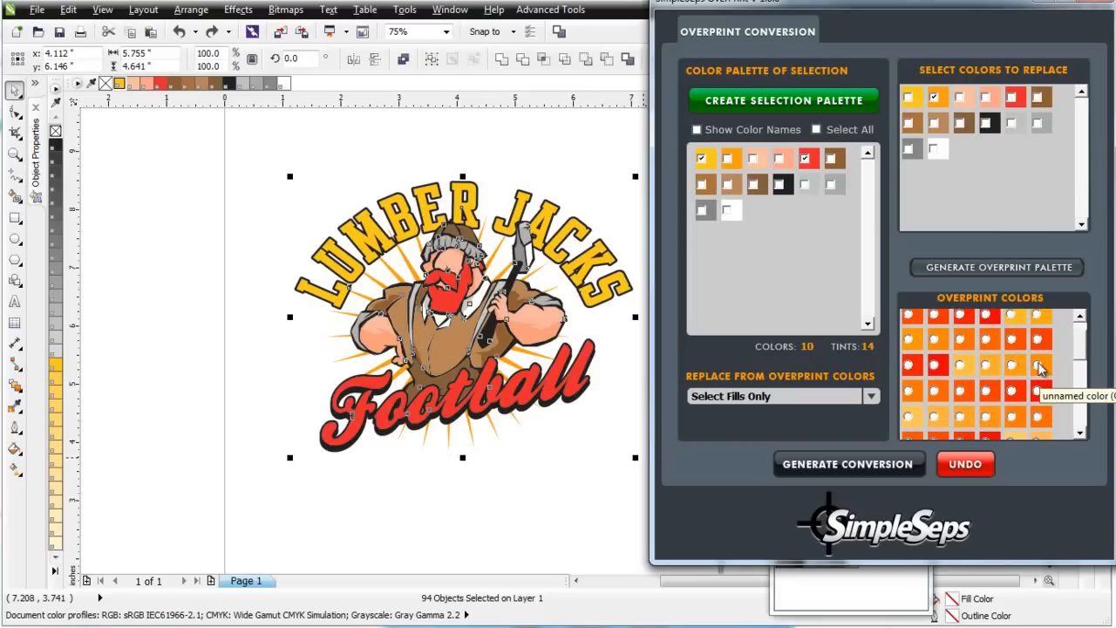
pyautogui.click(857, 465)
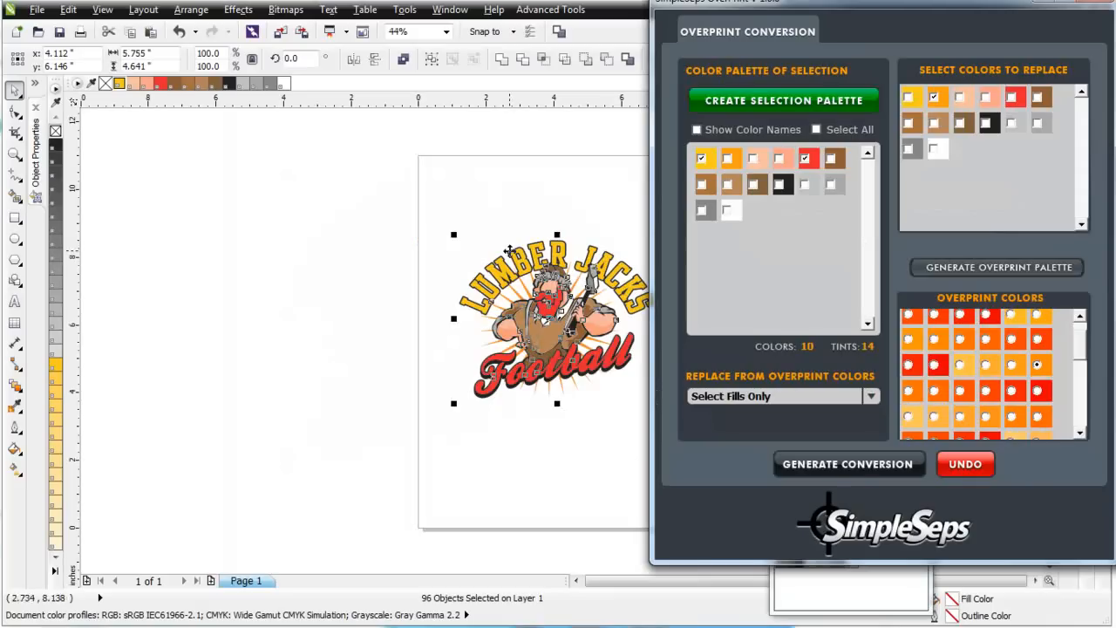
# Select the whole converted artwork and create a fresh selection palette from it.
pyautogui.moveTo(429, 170); pyautogui.dragTo(652, 433)
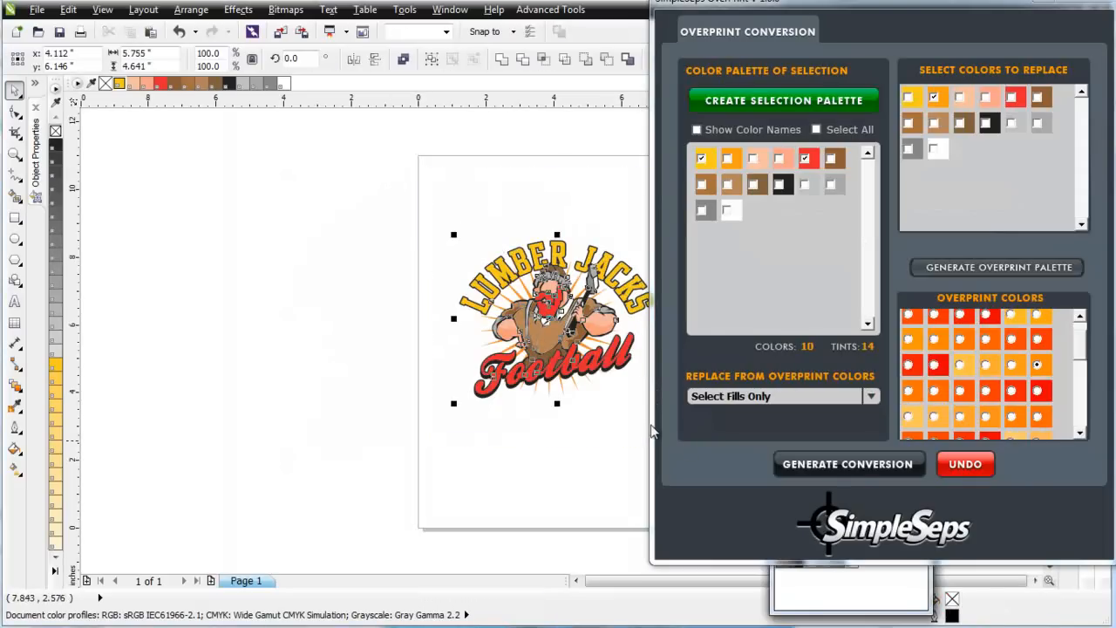
pyautogui.scroll(2, 618, 334)
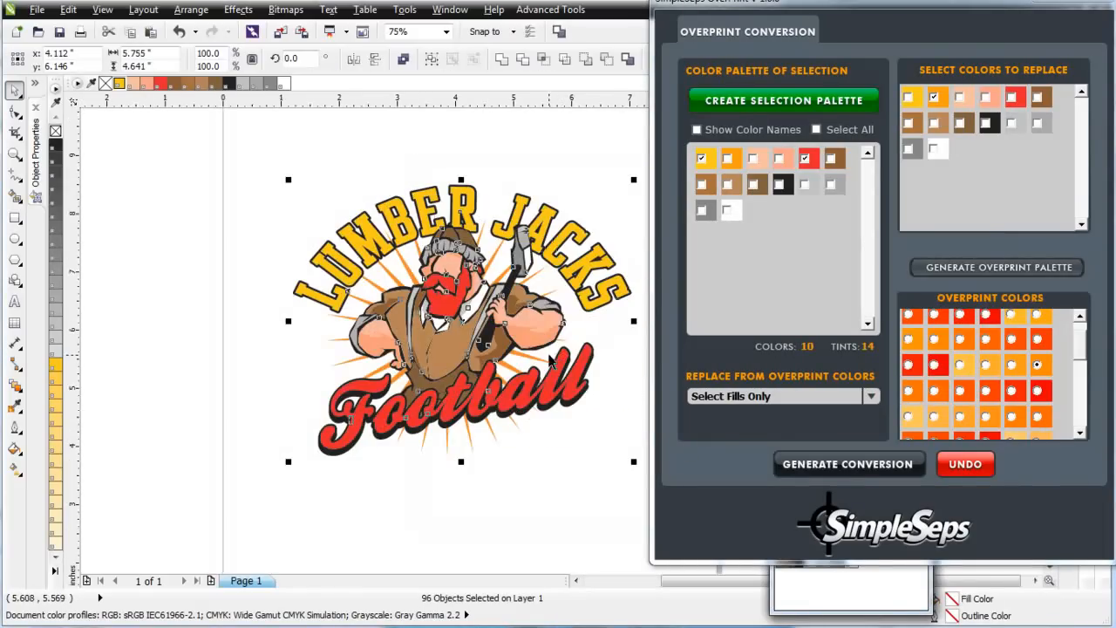
pyautogui.click(783, 102)
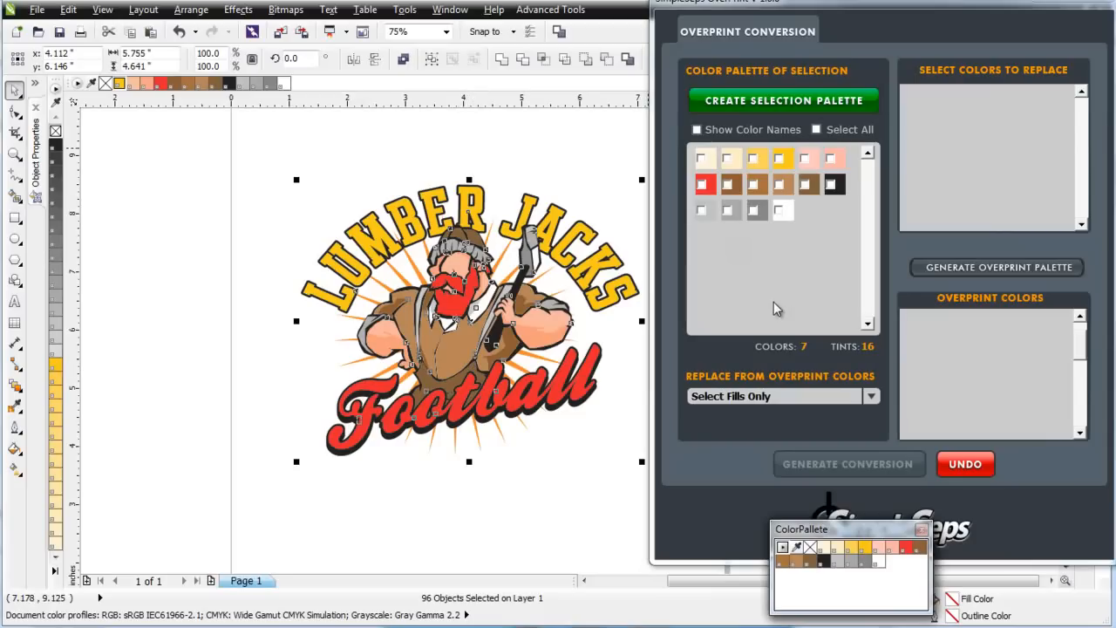
# Choose the full-strength red, the full-strength yellow and the black, and generate an overprint palette from these three colors.
pyautogui.click(703, 184)
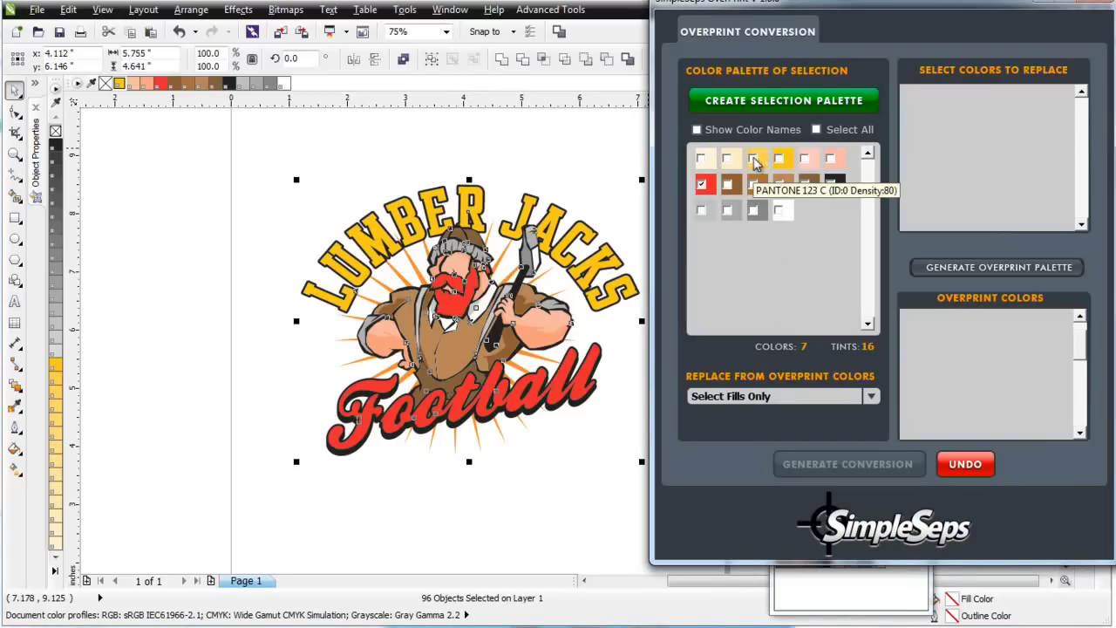
pyautogui.click(779, 160)
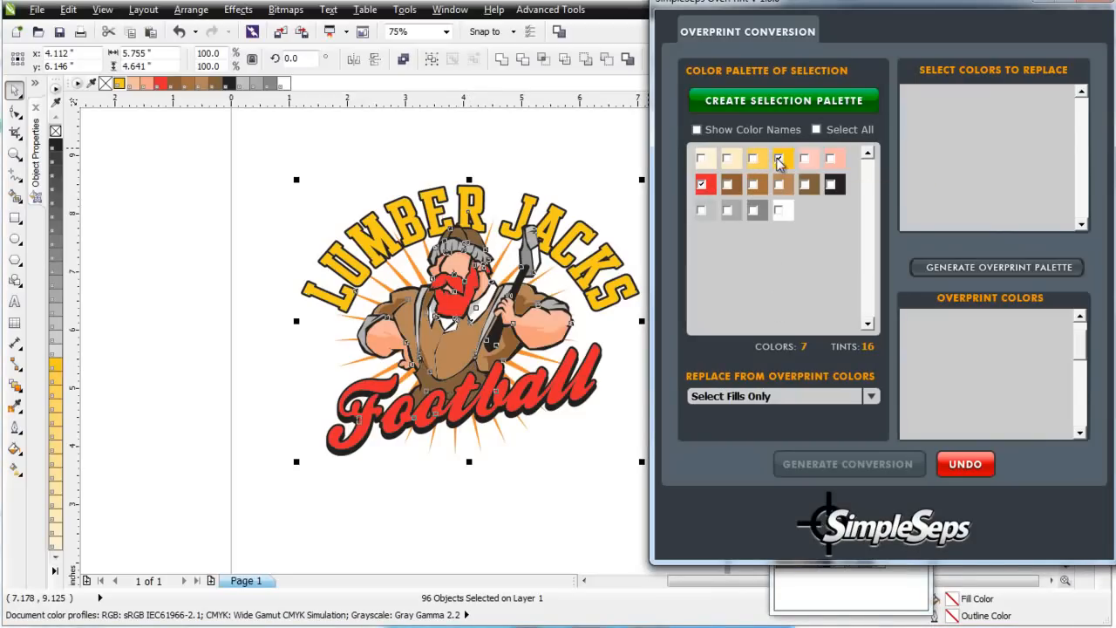
pyautogui.click(831, 185)
pyautogui.click(973, 267)
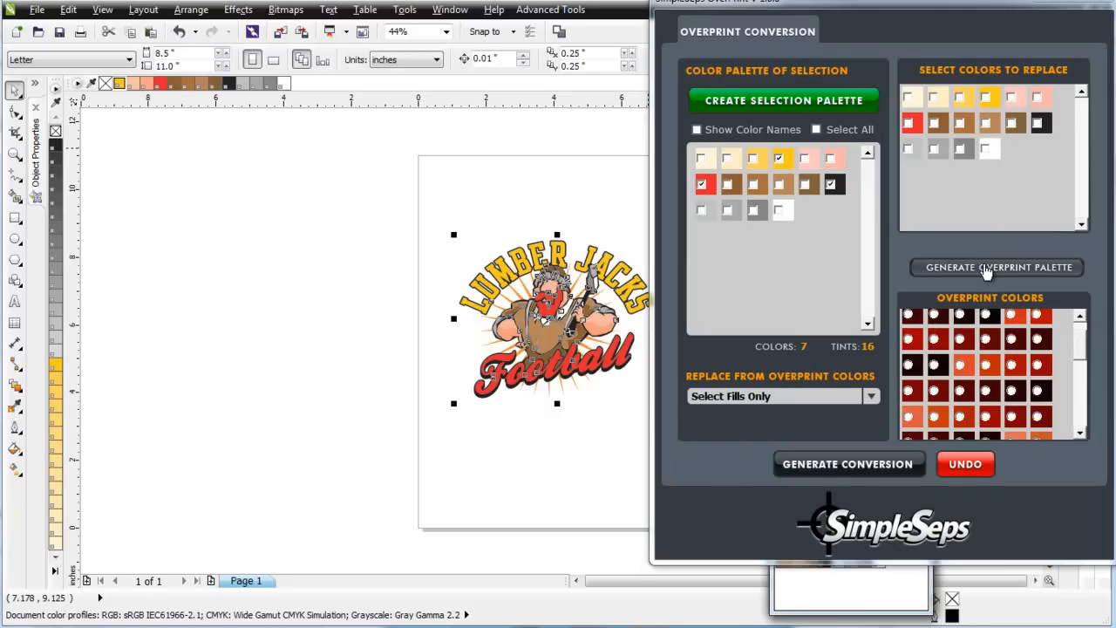
# Replace the reddish dark brown and the olive dark brown with one matching brown overprint color and generate the conversion.
pyautogui.click(13, 155)
pyautogui.moveTo(444, 240); pyautogui.dragTo(646, 387)
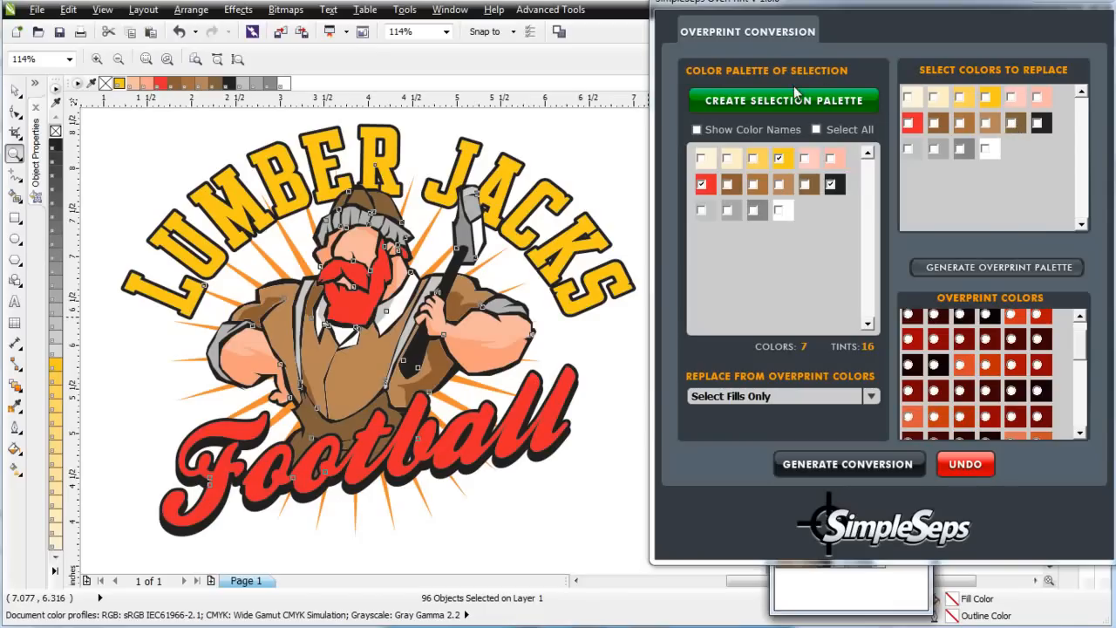
pyautogui.click(1014, 128)
pyautogui.click(937, 128)
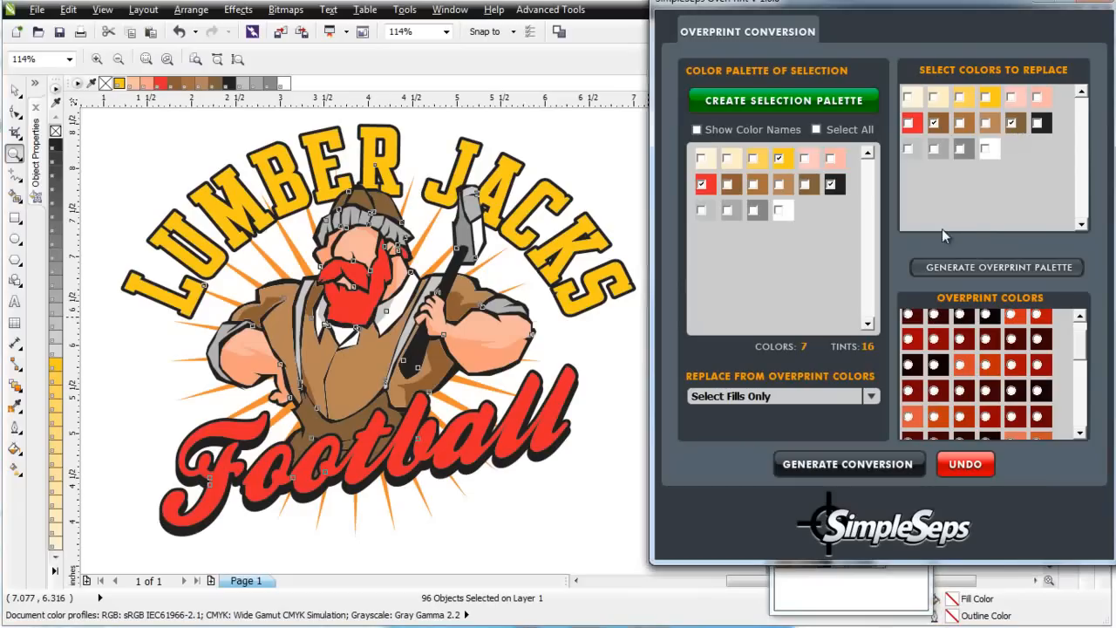
pyautogui.moveTo(1082, 350); pyautogui.dragTo(1083, 420)
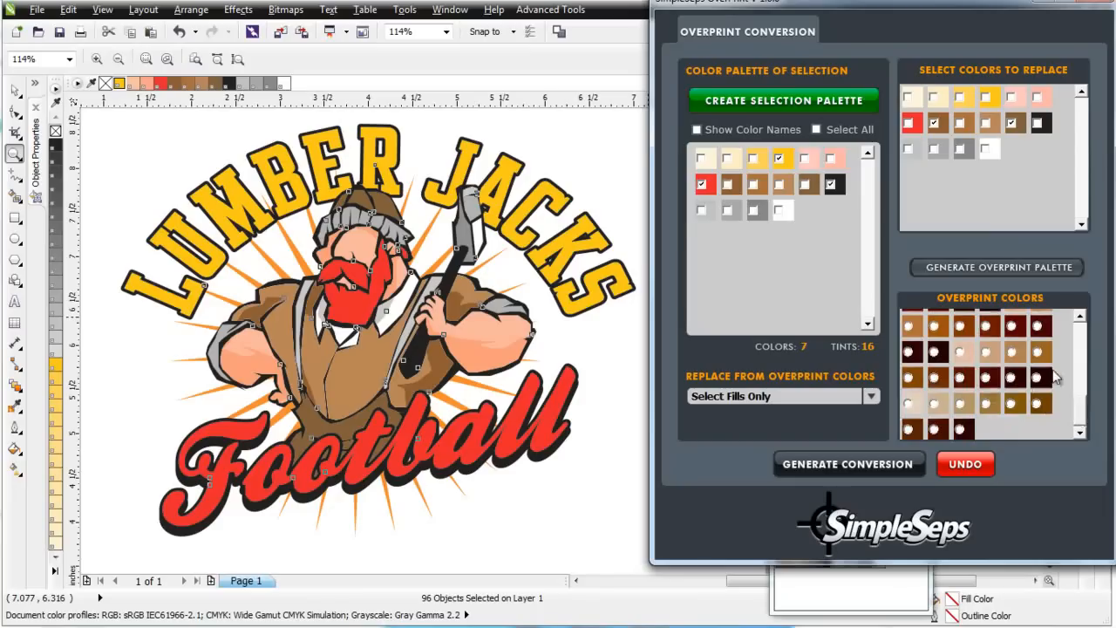
pyautogui.click(909, 378)
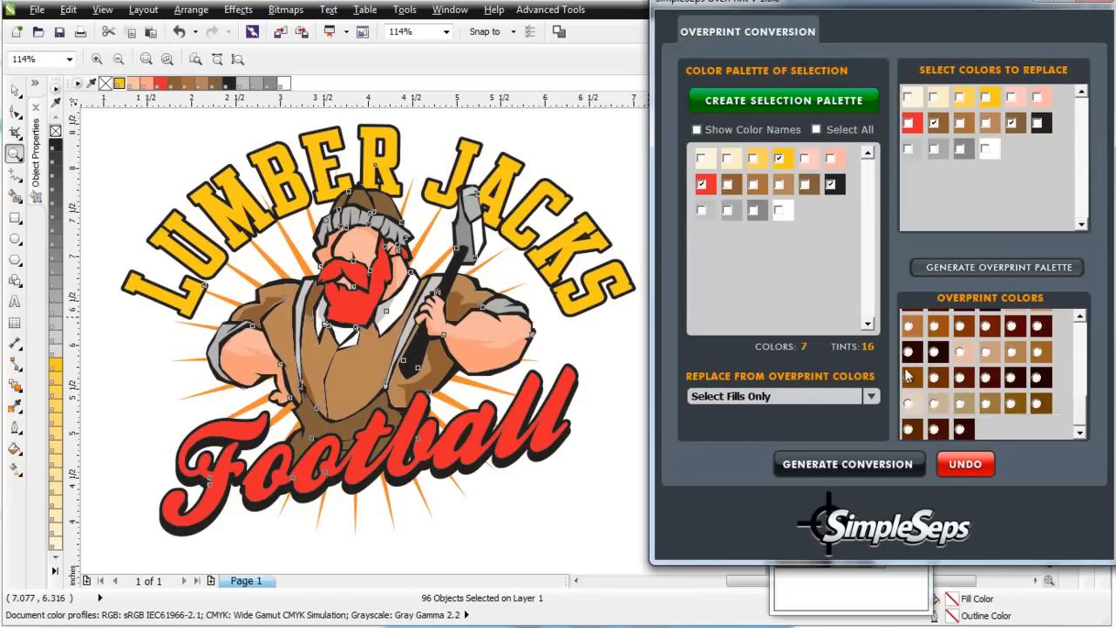
pyautogui.click(866, 469)
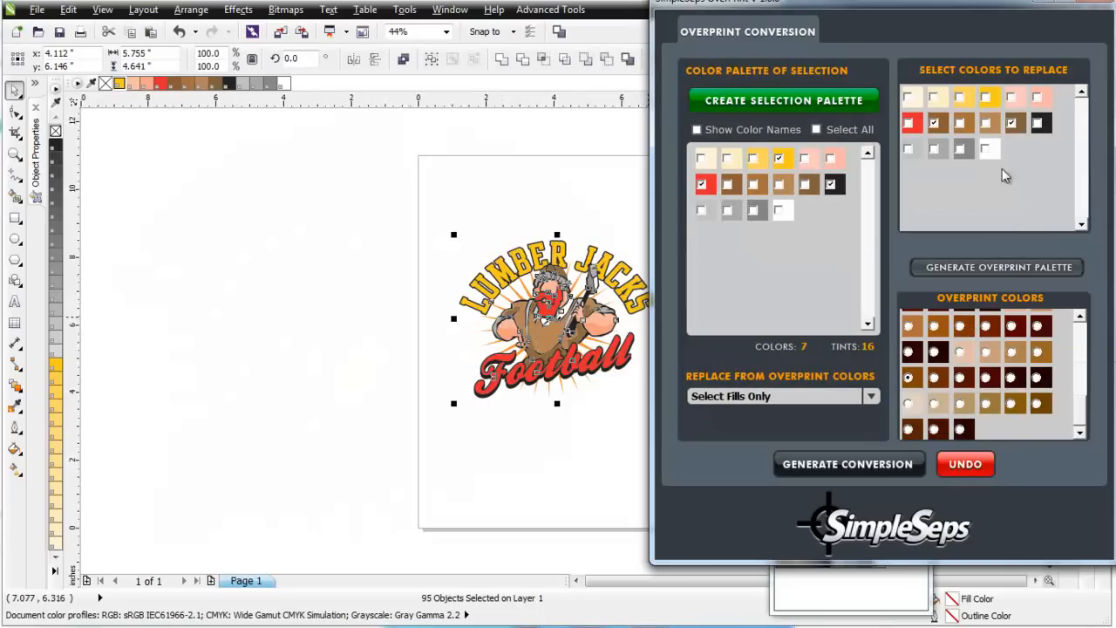
# Replace only the light tan brown with the matching overprint color C:2 M:28 Y:50 K:28 and generate the conversion.
pyautogui.click(962, 123)
pyautogui.click(962, 123)
pyautogui.click(986, 122)
pyautogui.click(1011, 123)
pyautogui.scroll(5, 909, 327)
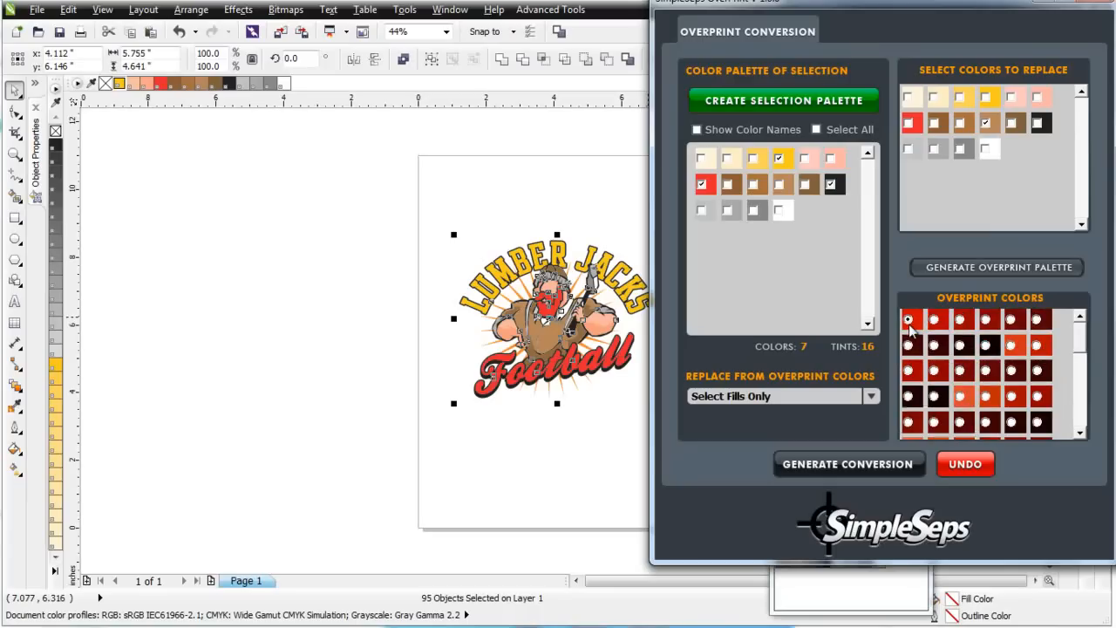
pyautogui.moveTo(1082, 347); pyautogui.dragTo(1081, 415)
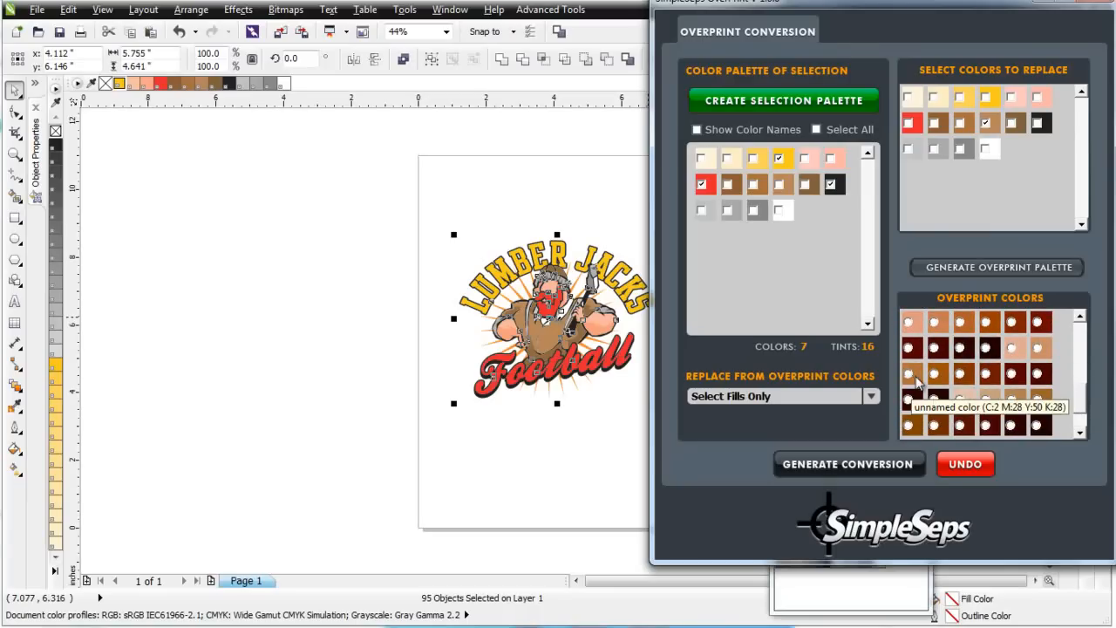
pyautogui.click(910, 375)
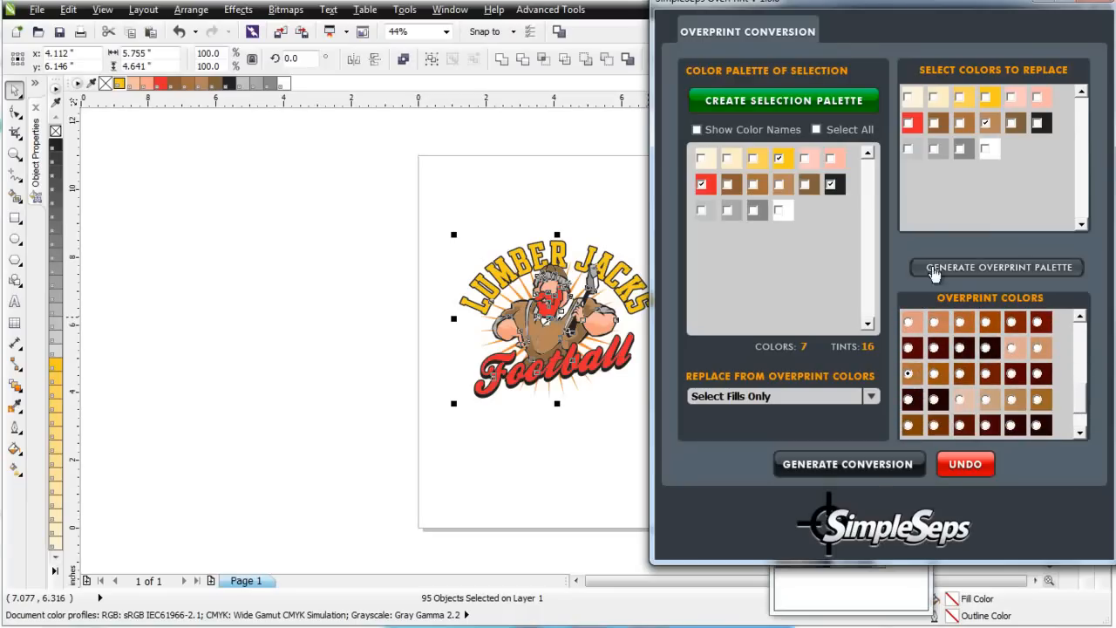
pyautogui.click(863, 469)
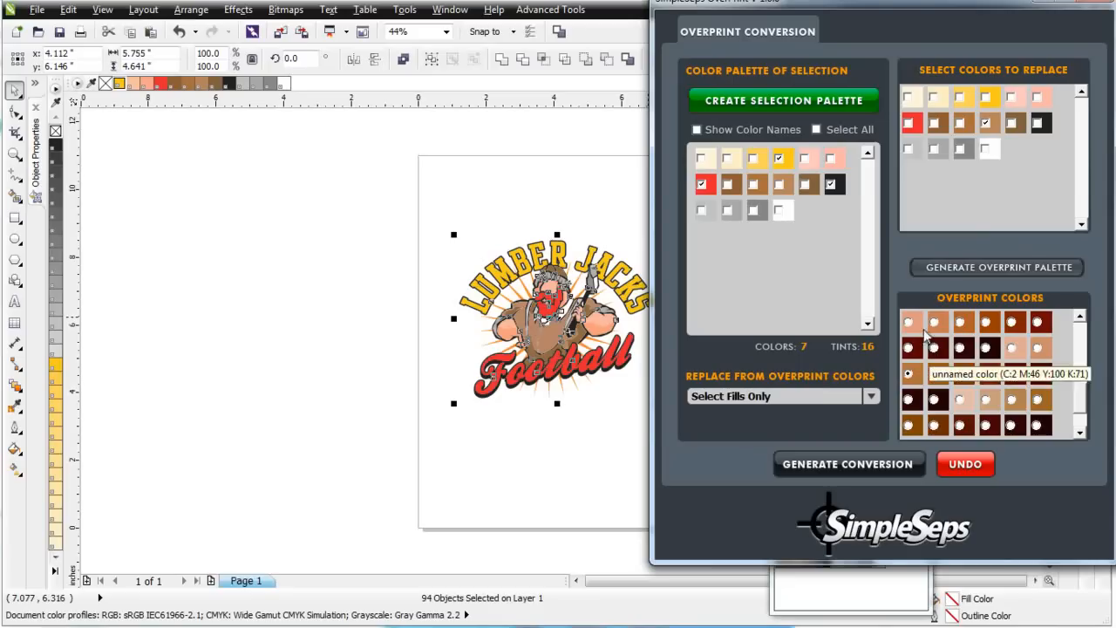
# Replace the remaining medium orange-brown, instead of the tan, with a matching brown overprint color and generate the conversion.
pyautogui.click(960, 123)
pyautogui.click(987, 124)
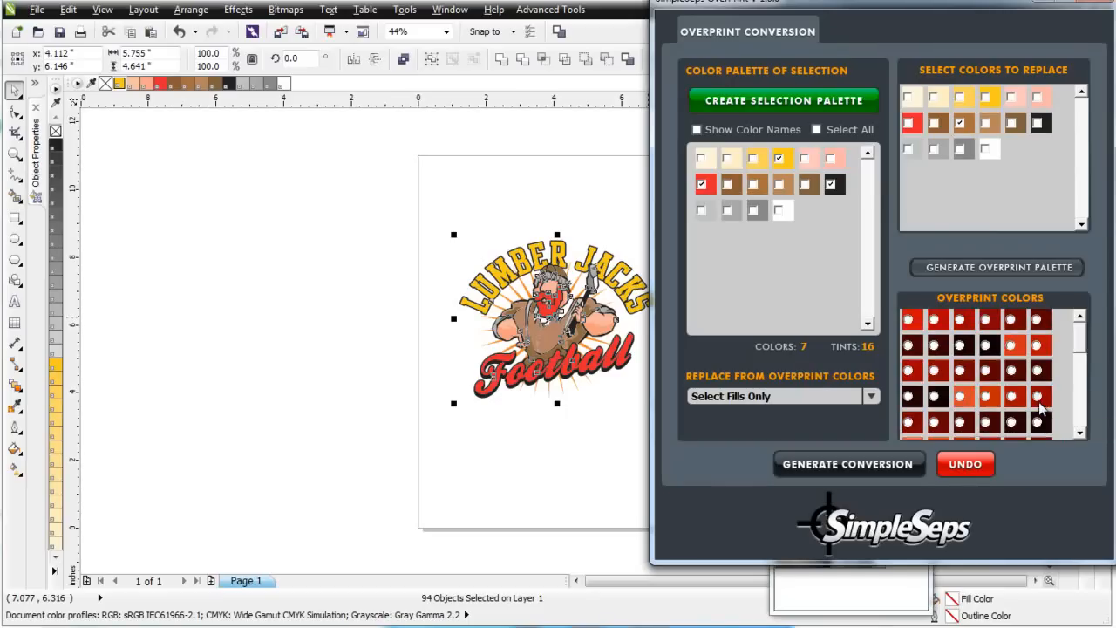
pyautogui.scroll(-3, 1079, 424)
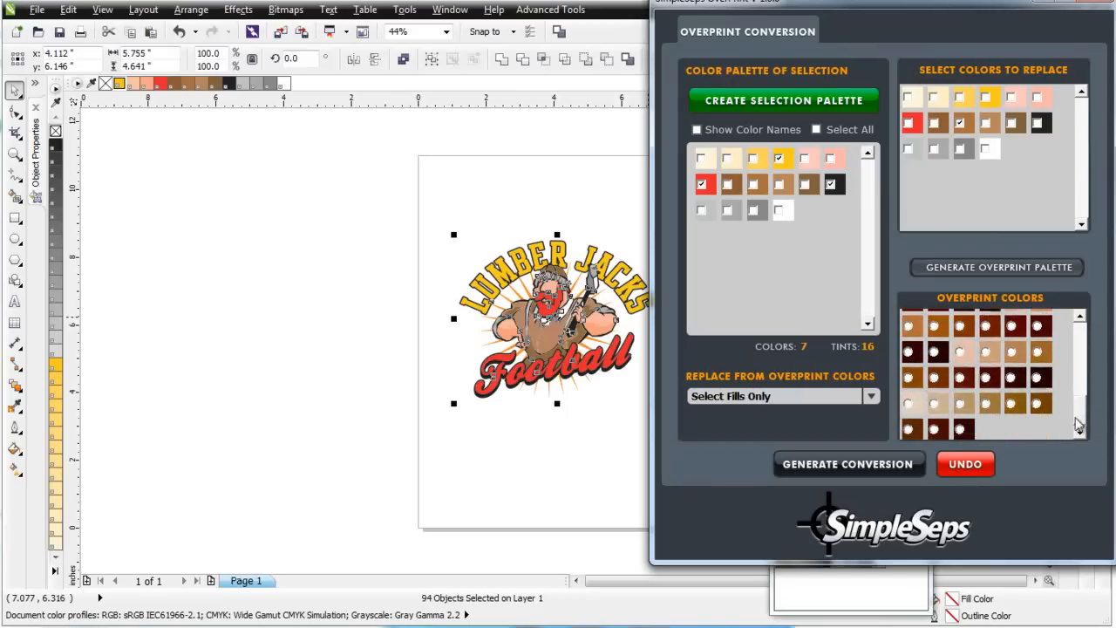
pyautogui.scroll(2, 1088, 407)
pyautogui.moveTo(1088, 409)
pyautogui.mouseDown()
pyautogui.moveTo(1087, 426)
pyautogui.moveTo(1090, 387)
pyautogui.mouseUp()
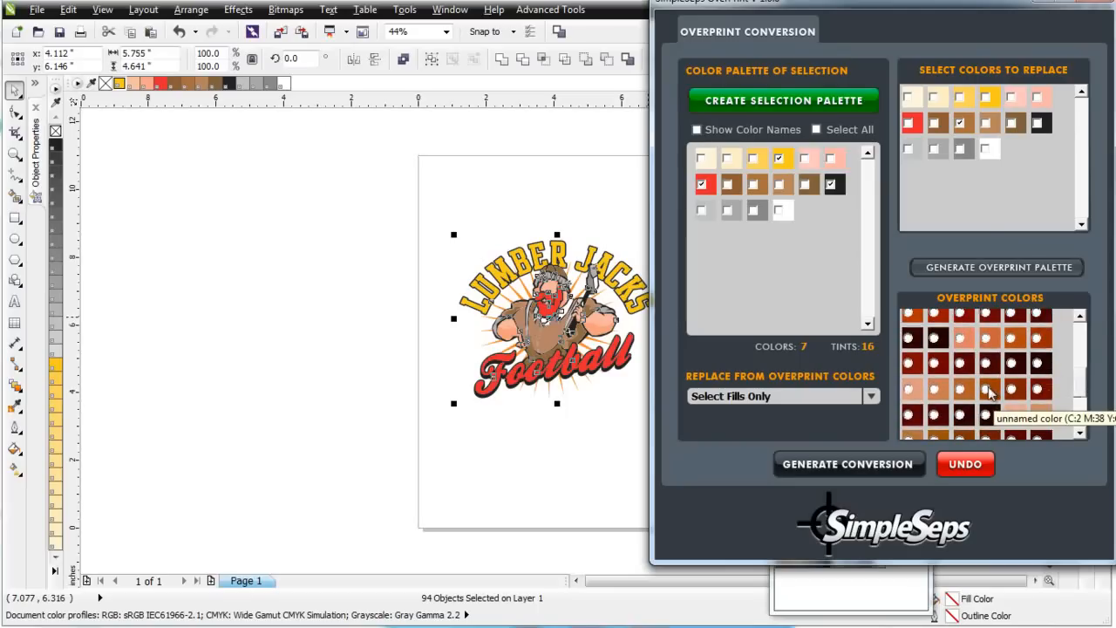
pyautogui.scroll(-2, 1072, 384)
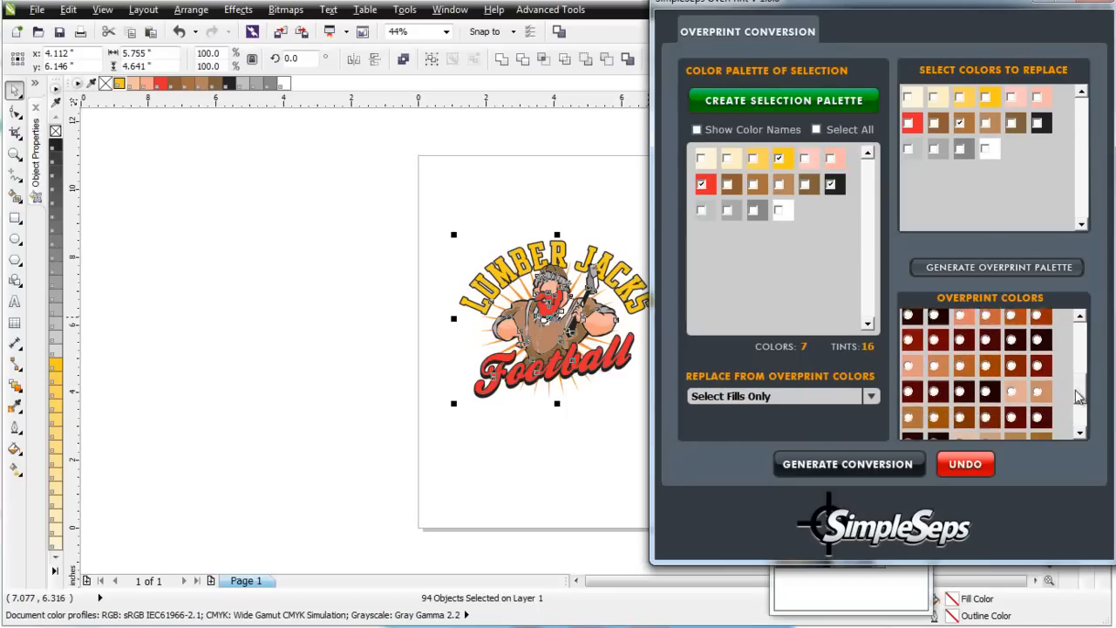
pyautogui.click(936, 393)
pyautogui.click(843, 469)
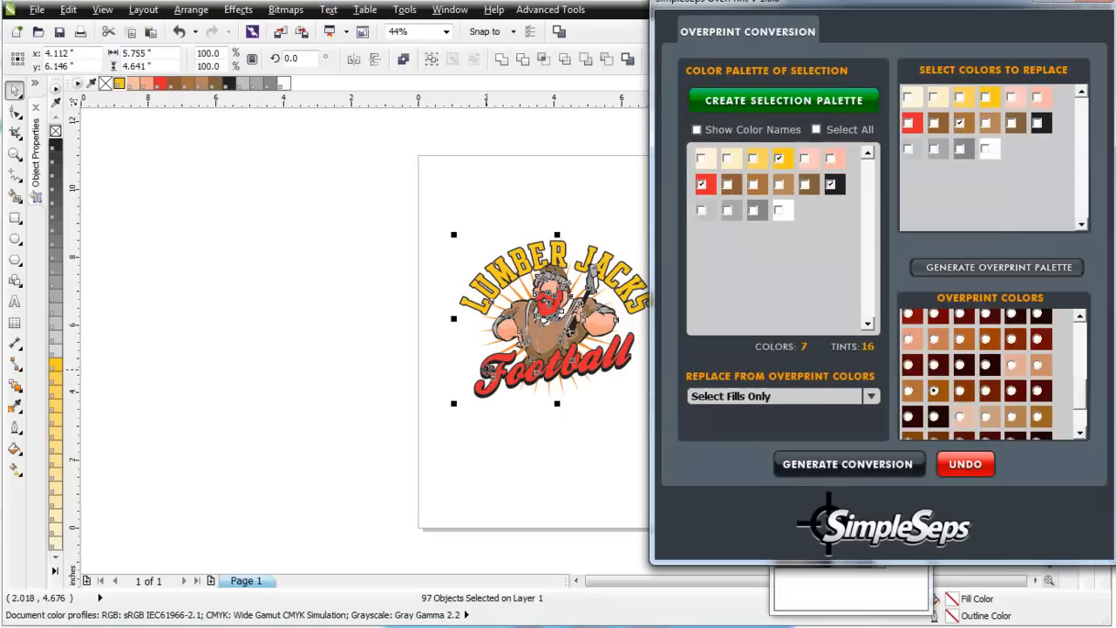
# Reselect the whole converted artwork and create a fresh selection palette of its colors.
pyautogui.click(543, 440)
pyautogui.hotkey('ctrl', 'a')
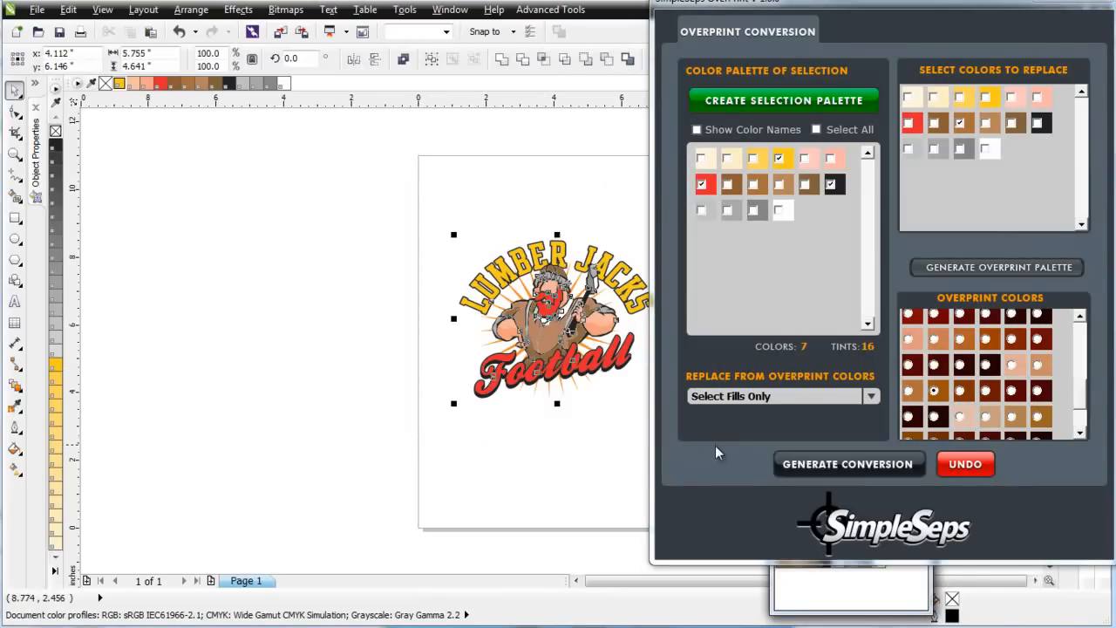
pyautogui.click(790, 102)
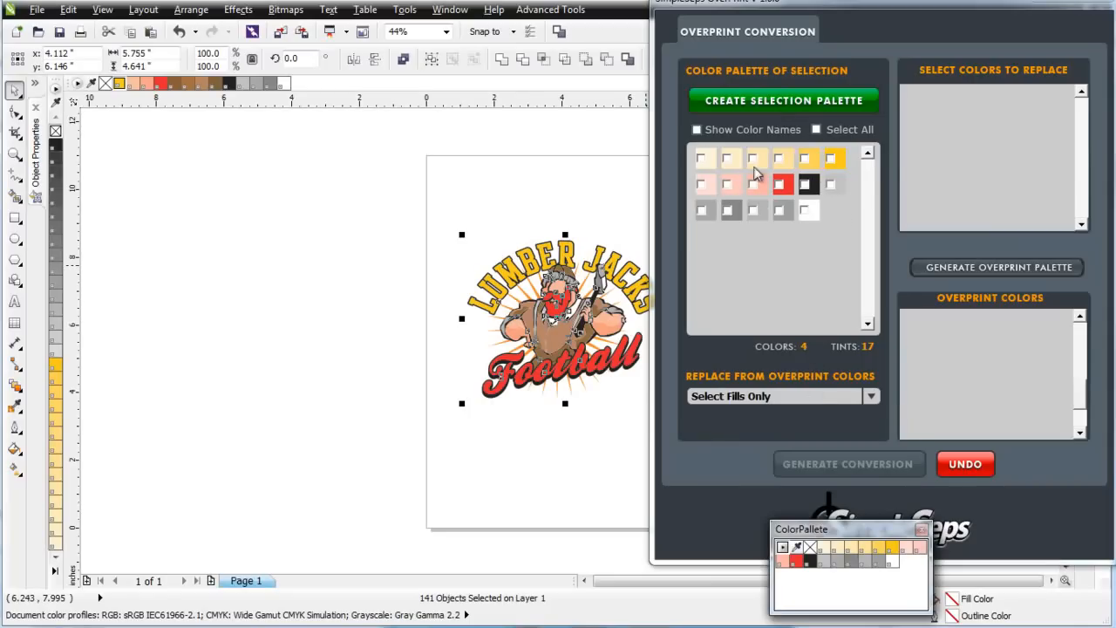
# Deselect the artwork and switch Simulate Overprints off and back on to compare it without and with overprinting.
pyautogui.click(566, 422)
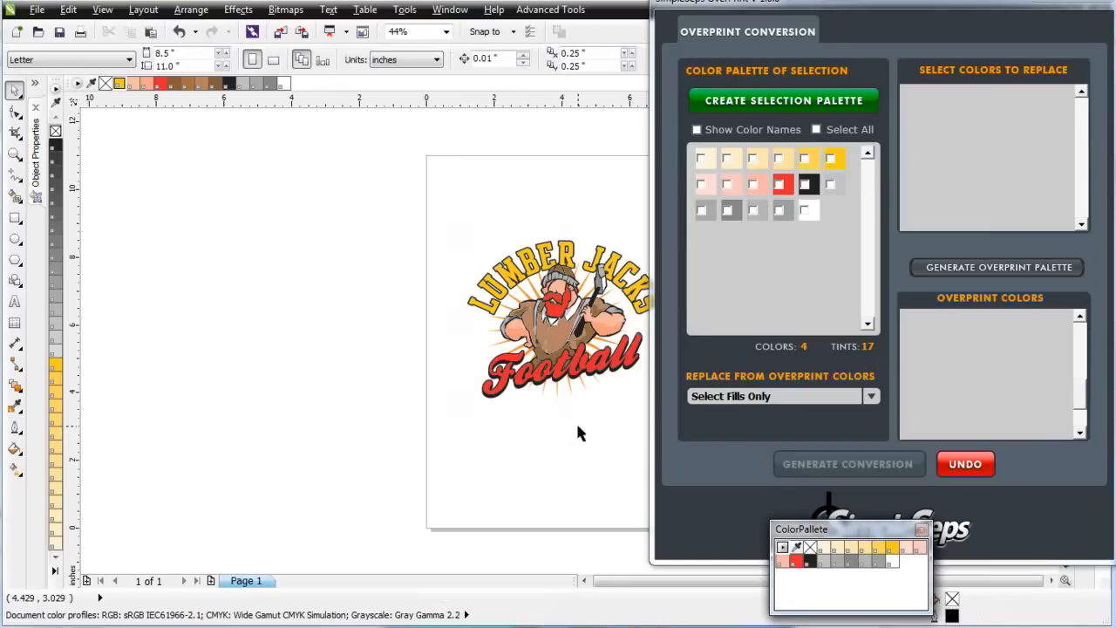
pyautogui.click(101, 9)
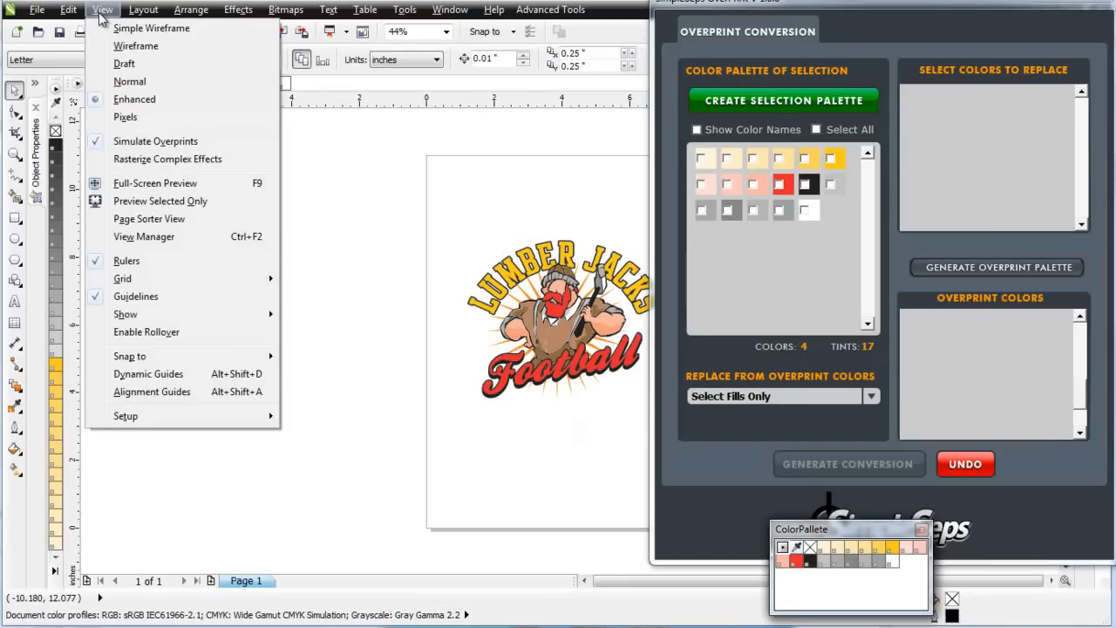
pyautogui.click(152, 144)
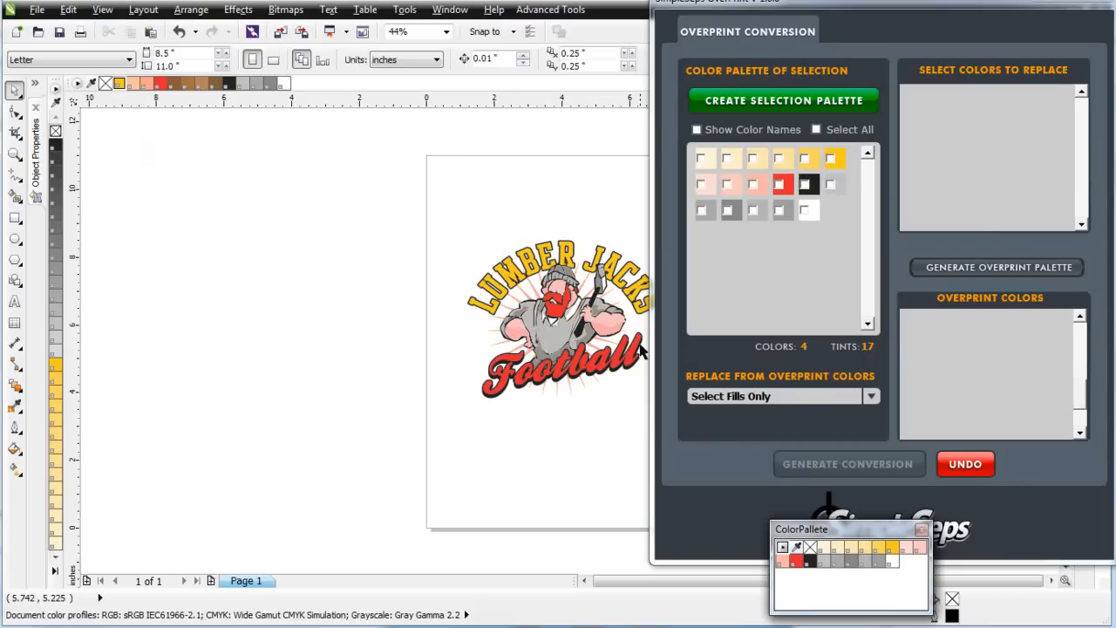
pyautogui.click(102, 9)
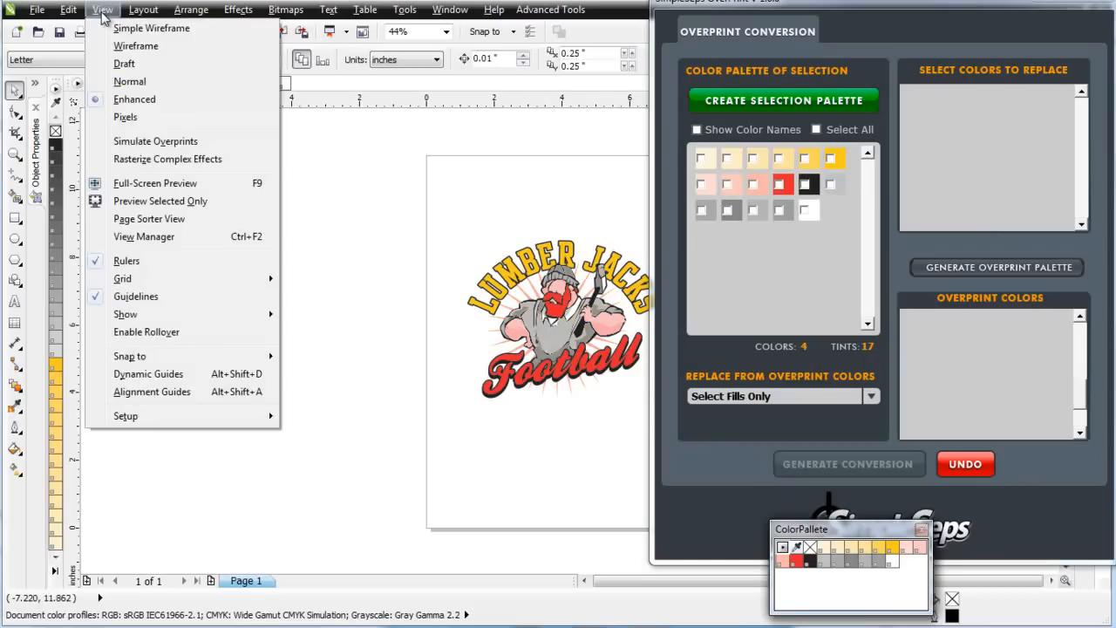
pyautogui.click(131, 142)
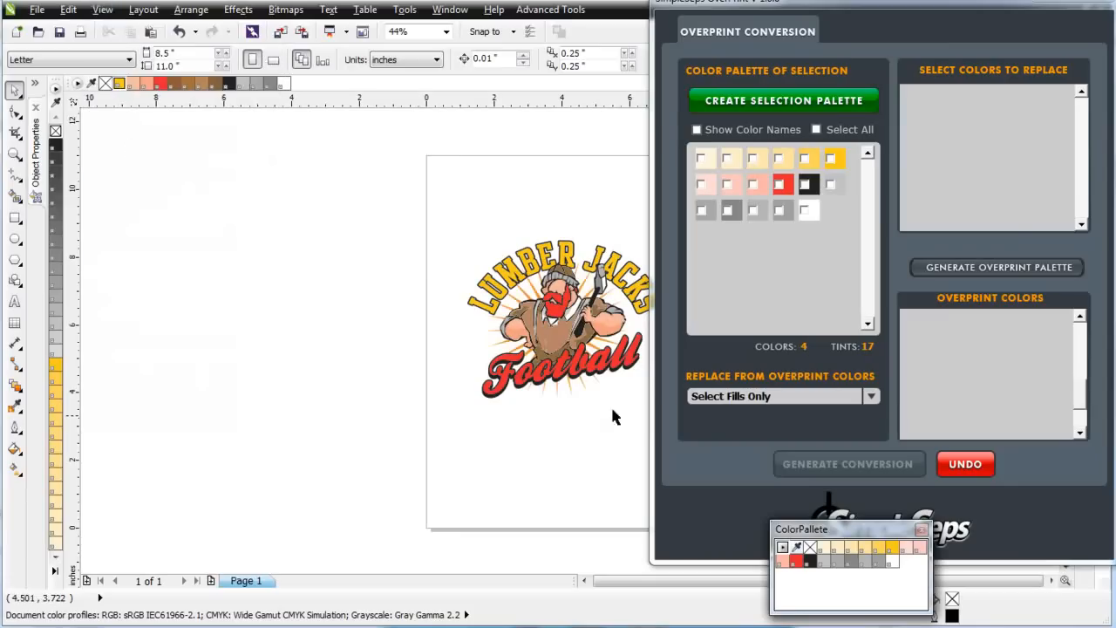